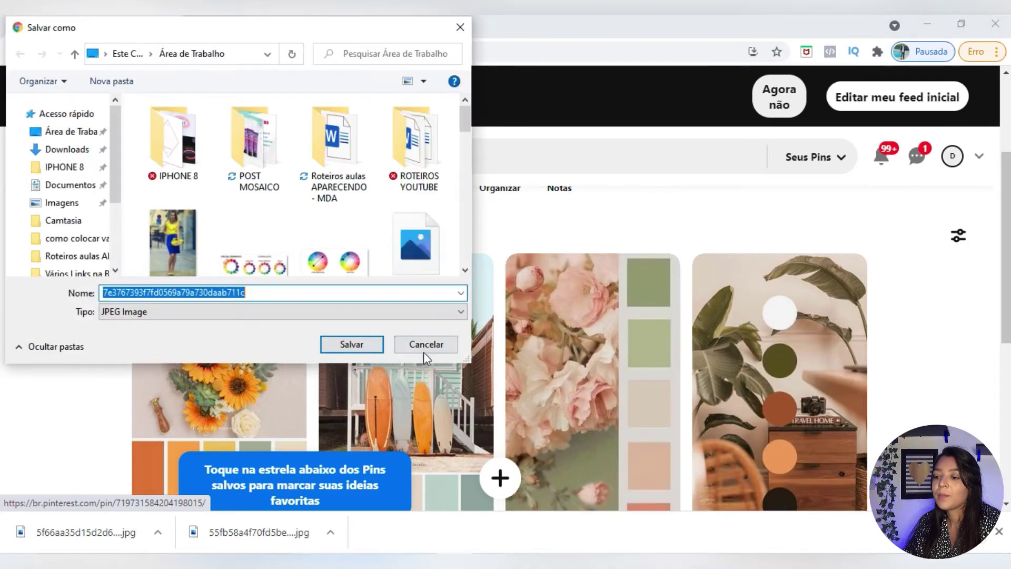
# - Save the pending palette image and the plant-and-wood palette pin as JPEG images in the Área de Trabalho folder
pyautogui.click(359, 346)
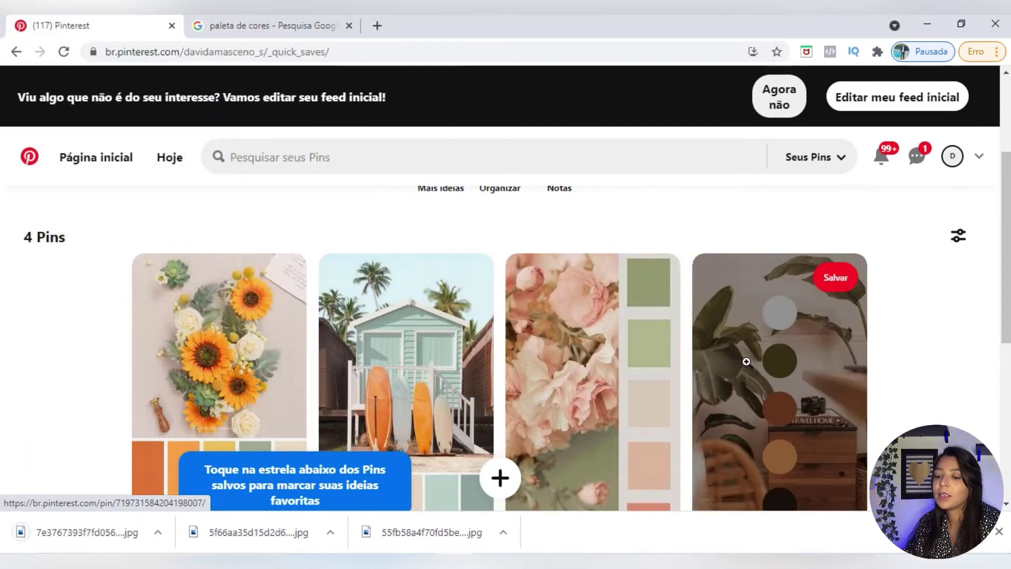
pyautogui.rightClick(747, 360)
pyautogui.click(800, 294)
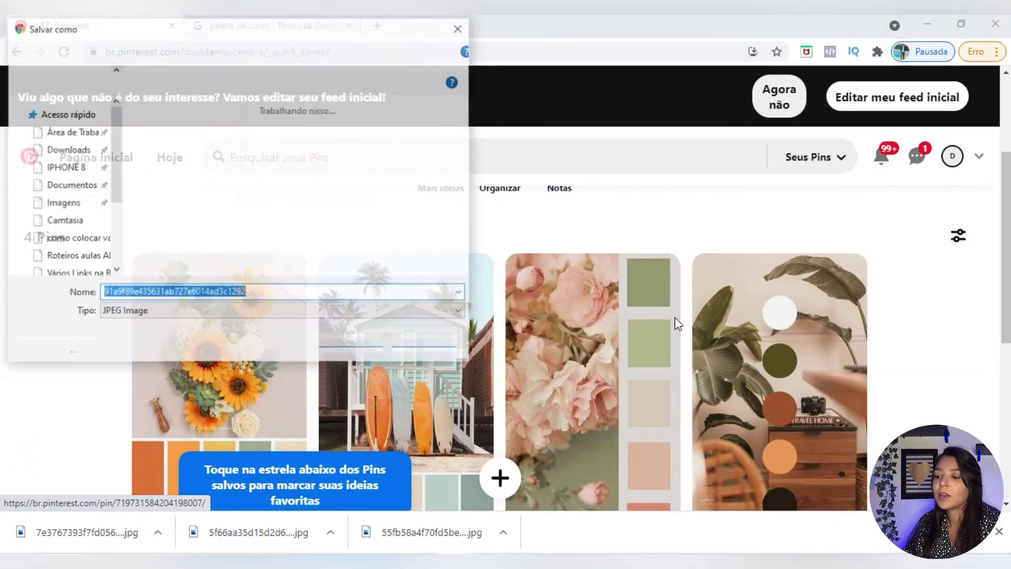
pyautogui.click(358, 347)
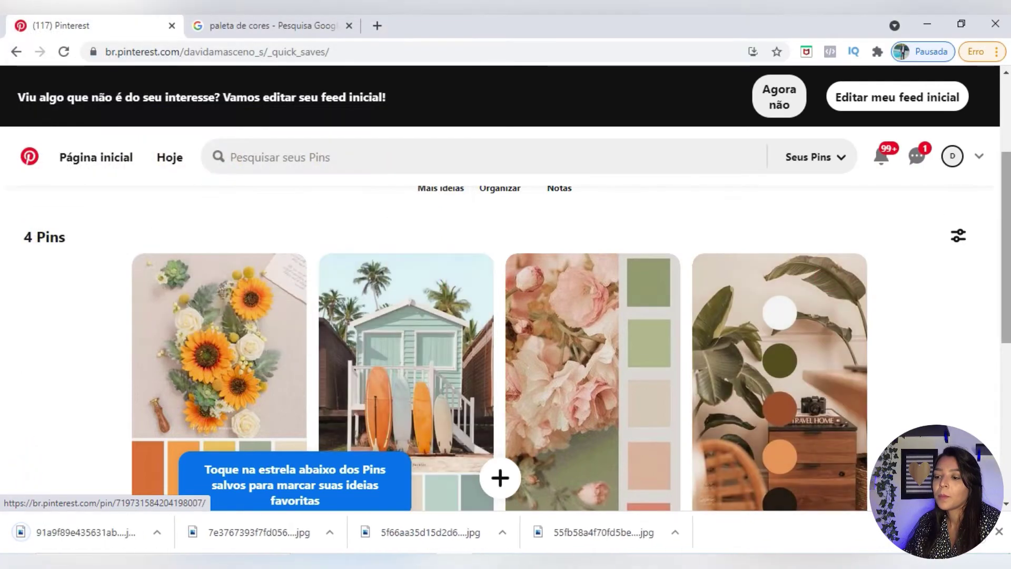
pyautogui.scroll(-2, 949, 210)
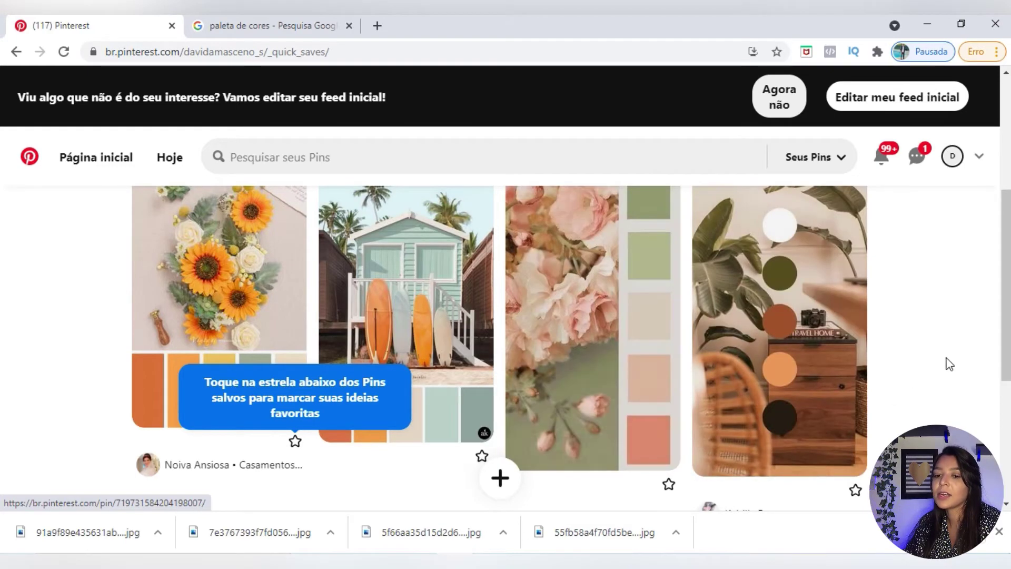
pyautogui.scroll(3, 274, 218)
pyautogui.scroll(-2, 274, 218)
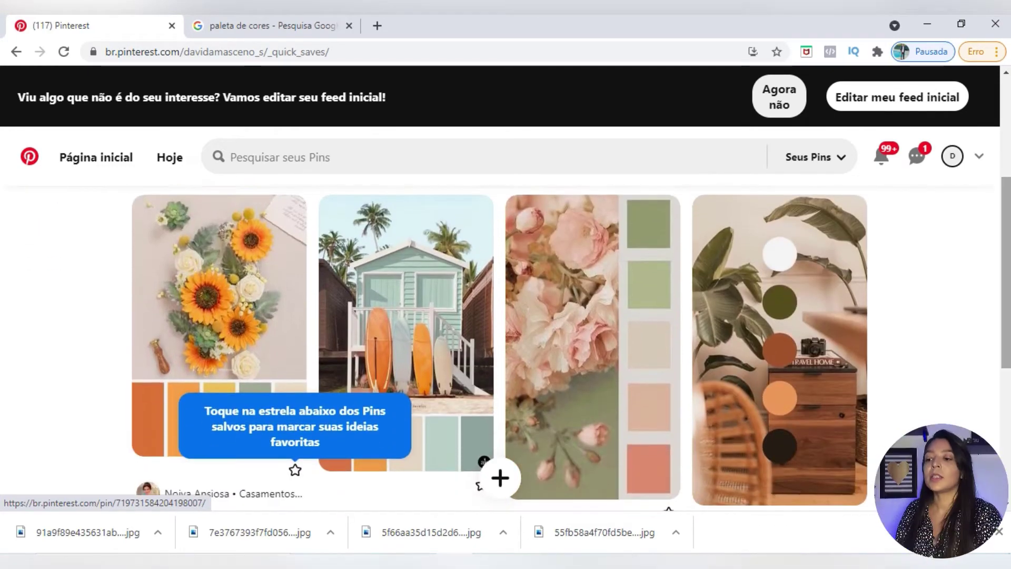
pyautogui.click(274, 218)
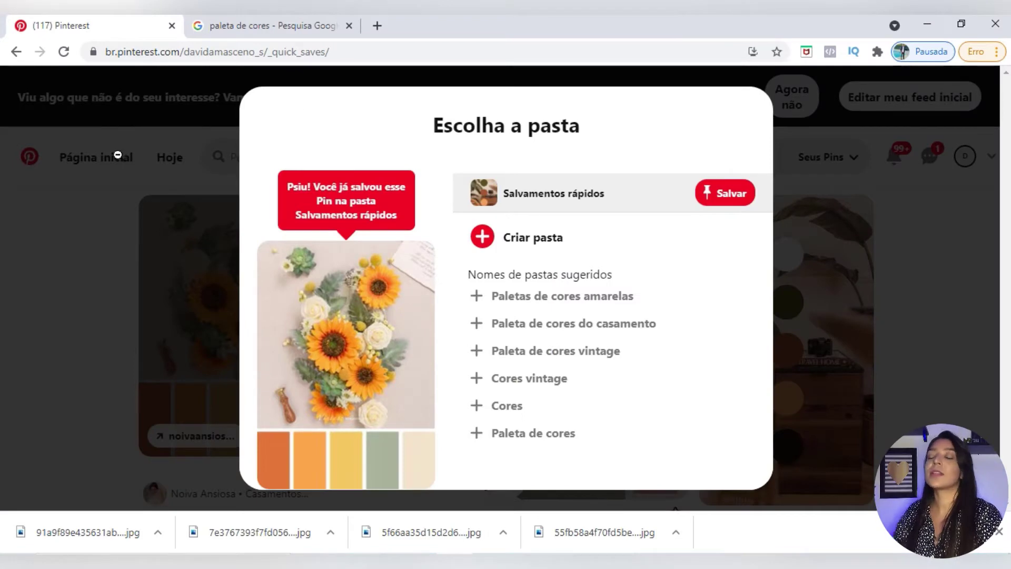
pyautogui.click(134, 318)
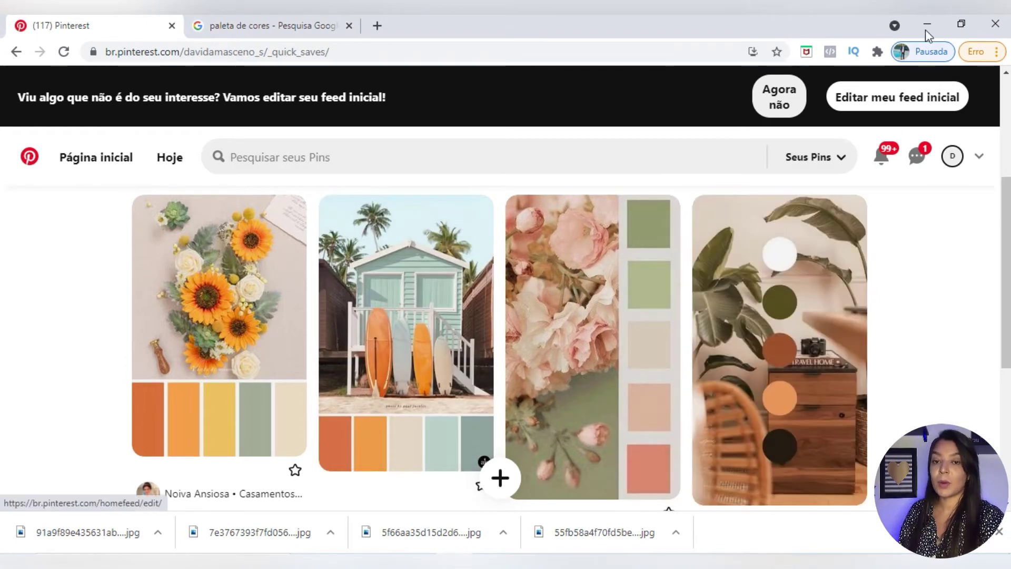
# - Switch to Canva, create a blank Post para Instagram design of 1080 × 1080 px and enlarge its view to 45%
pyautogui.click(924, 14)
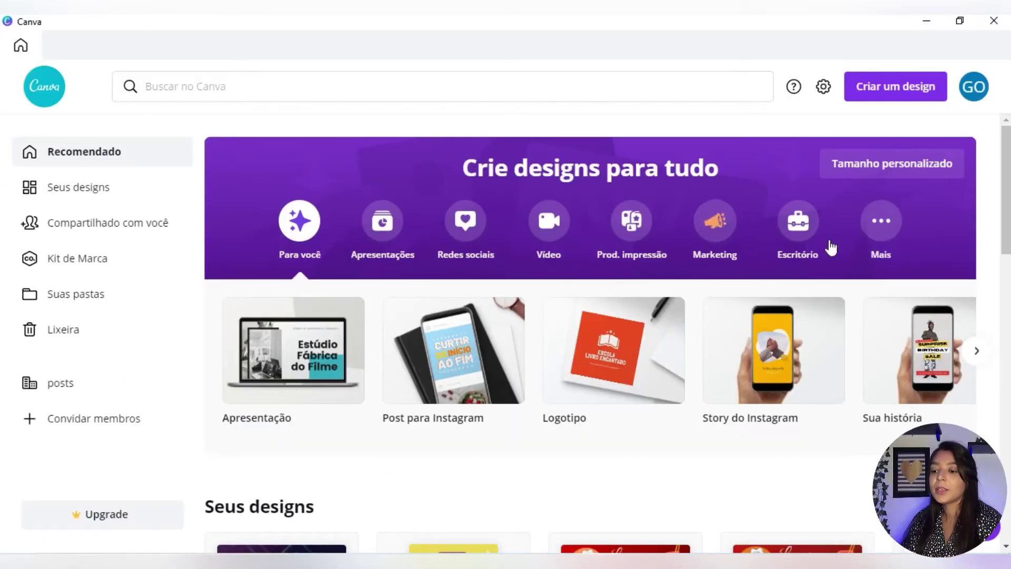
pyautogui.click(906, 88)
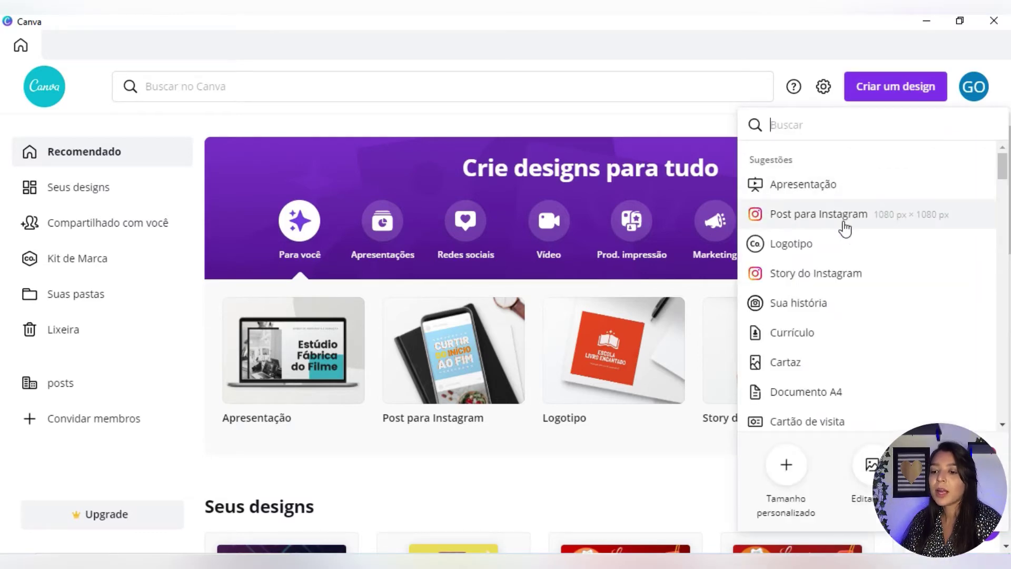
pyautogui.click(830, 227)
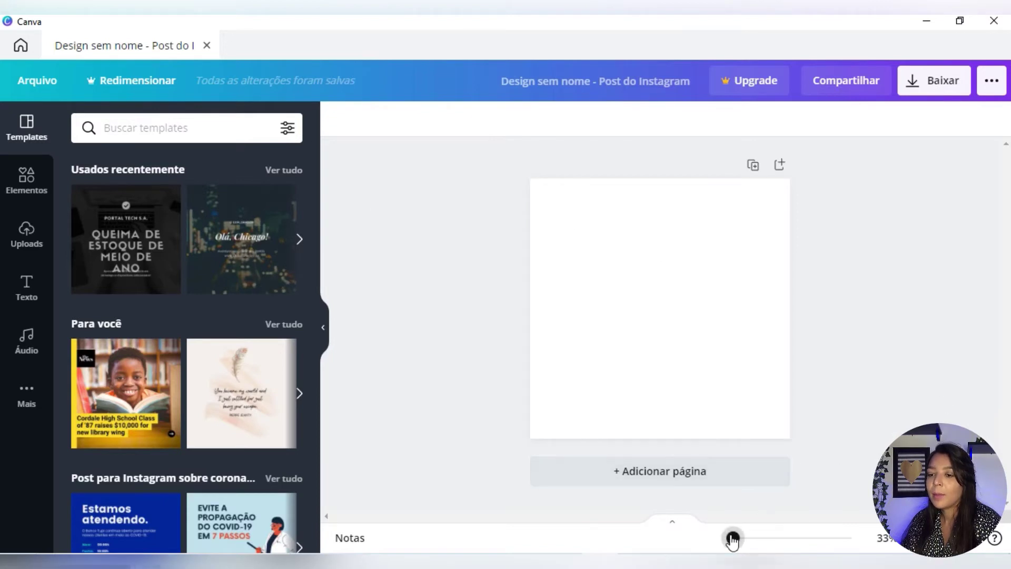
pyautogui.moveTo(732, 538); pyautogui.dragTo(736, 538)
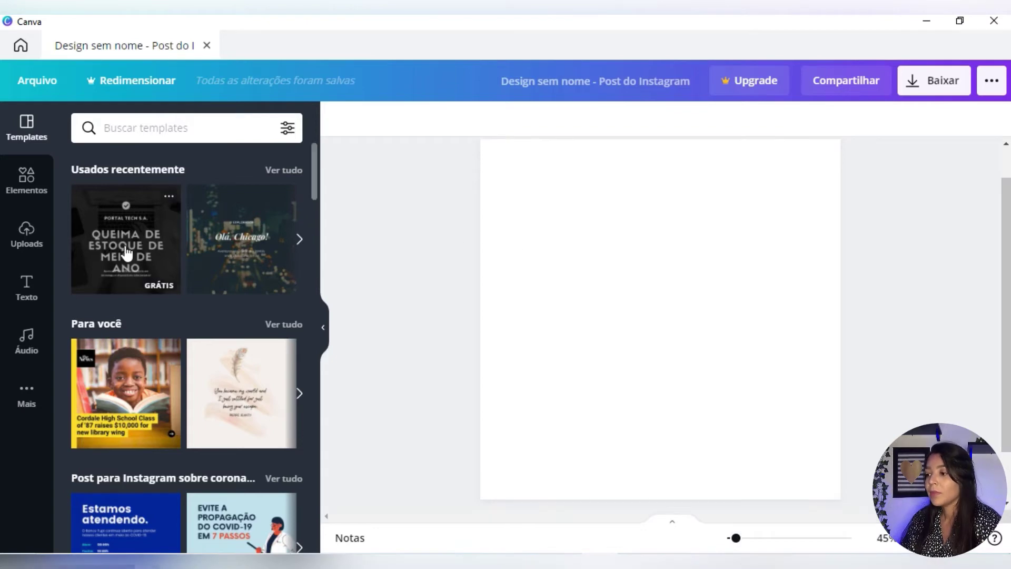
# - Upload the four saved colour palette images to the design's uploads
pyautogui.click(26, 237)
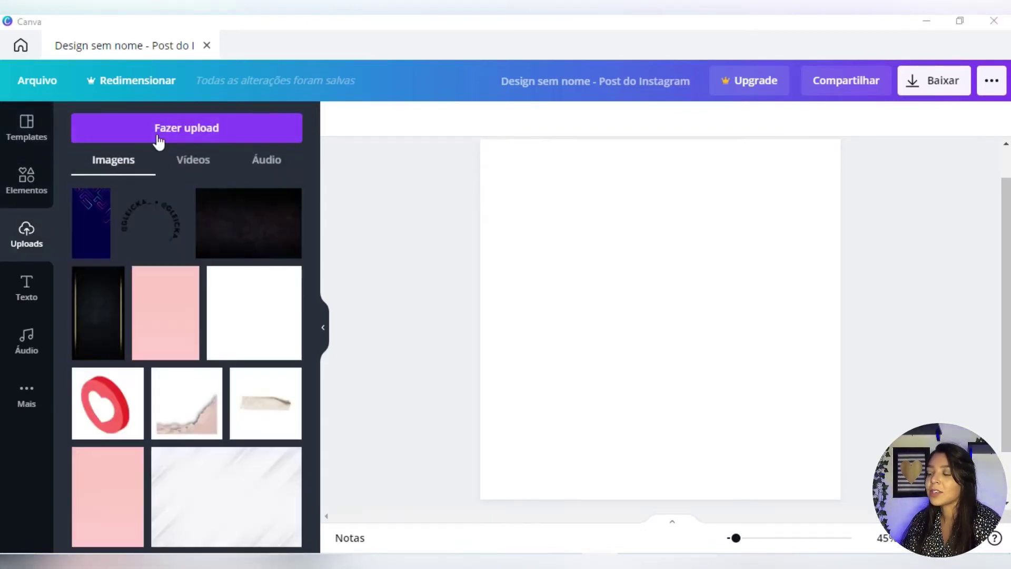
pyautogui.click(158, 140)
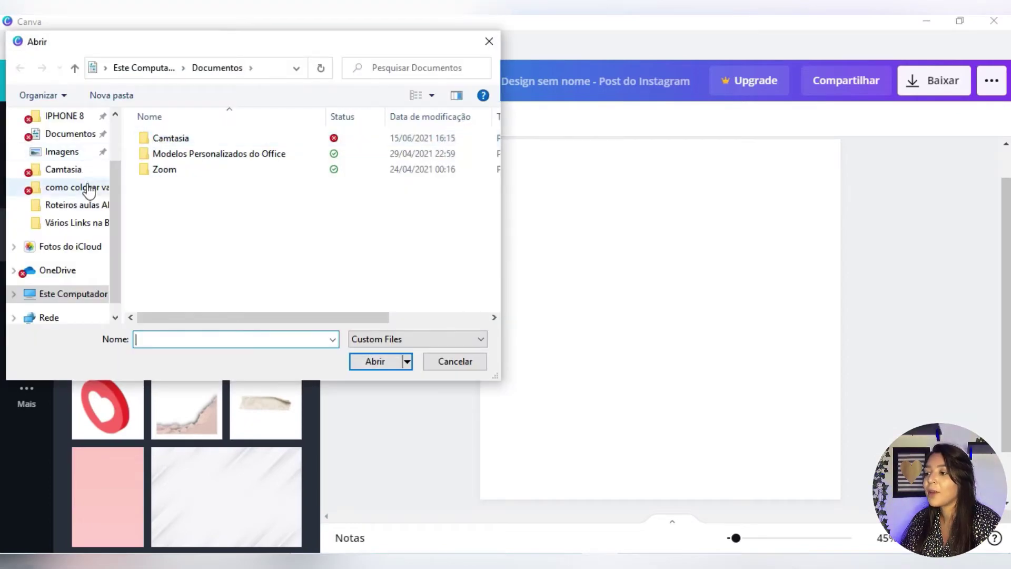
pyautogui.click(382, 361)
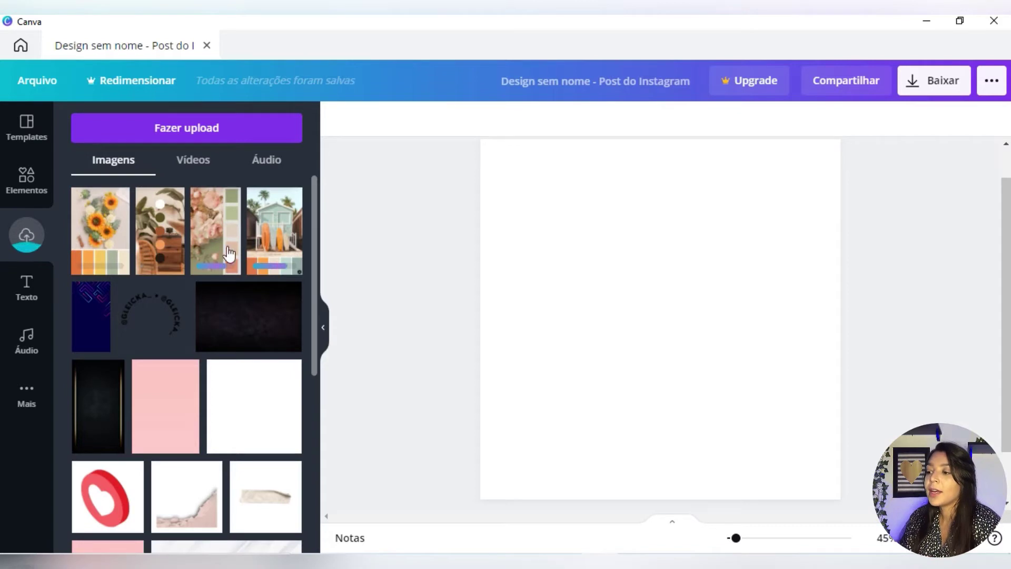
# - Place the beach hut, pink flower and plant palettes in a row along the page's upper edge, with the sunflower palette below the beach hut
pyautogui.click(278, 244)
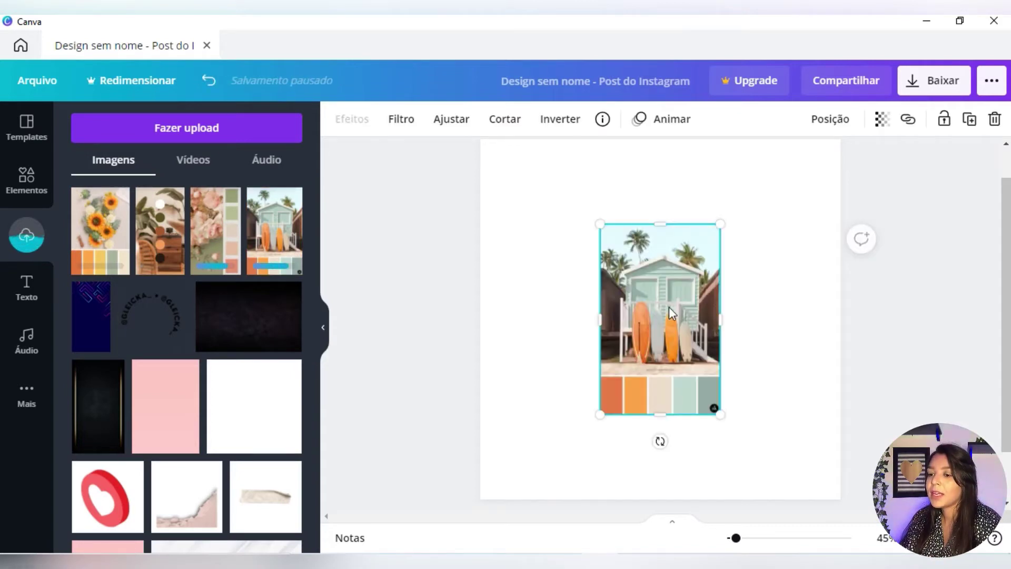
pyautogui.moveTo(671, 312); pyautogui.dragTo(559, 231)
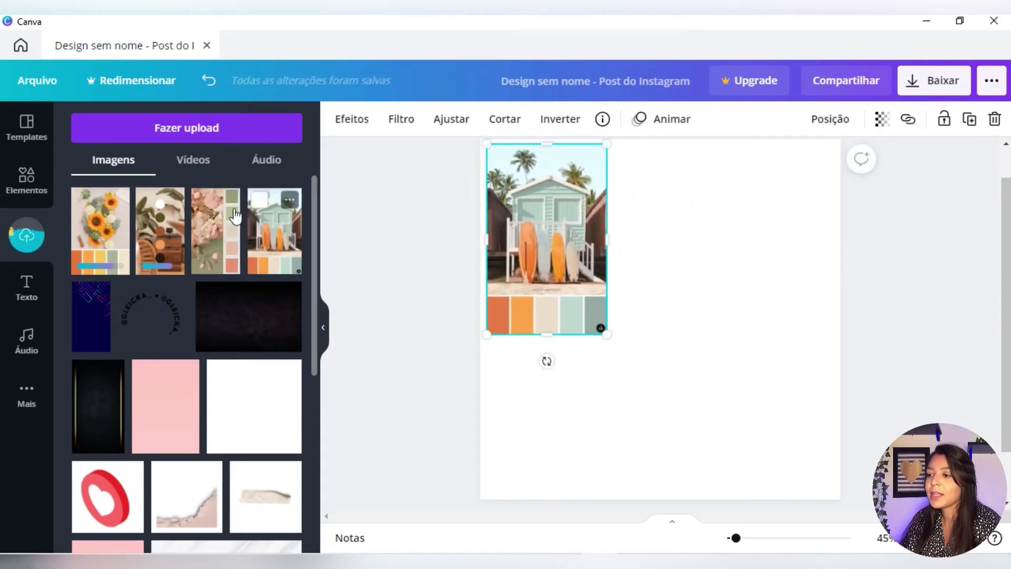
pyautogui.click(236, 216)
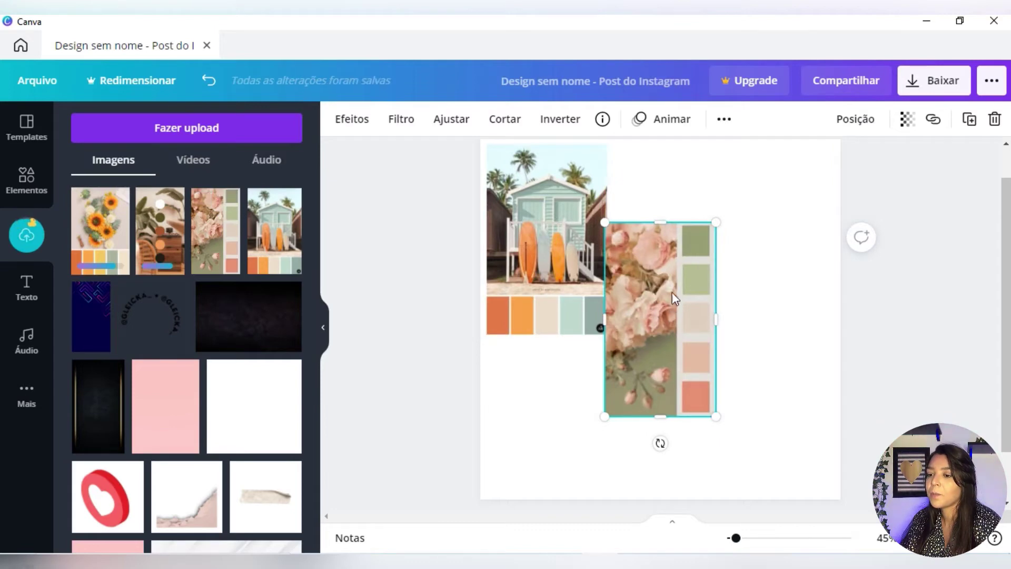
pyautogui.moveTo(675, 298); pyautogui.dragTo(675, 220)
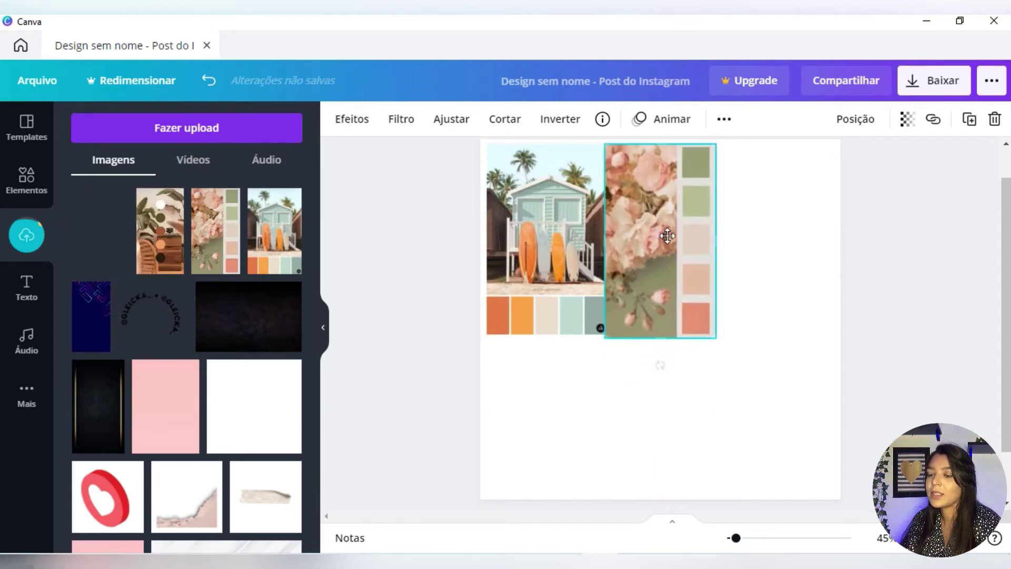
pyautogui.click(168, 237)
pyautogui.moveTo(661, 316); pyautogui.dragTo(773, 239)
pyautogui.moveTo(100, 231); pyautogui.dragTo(565, 405)
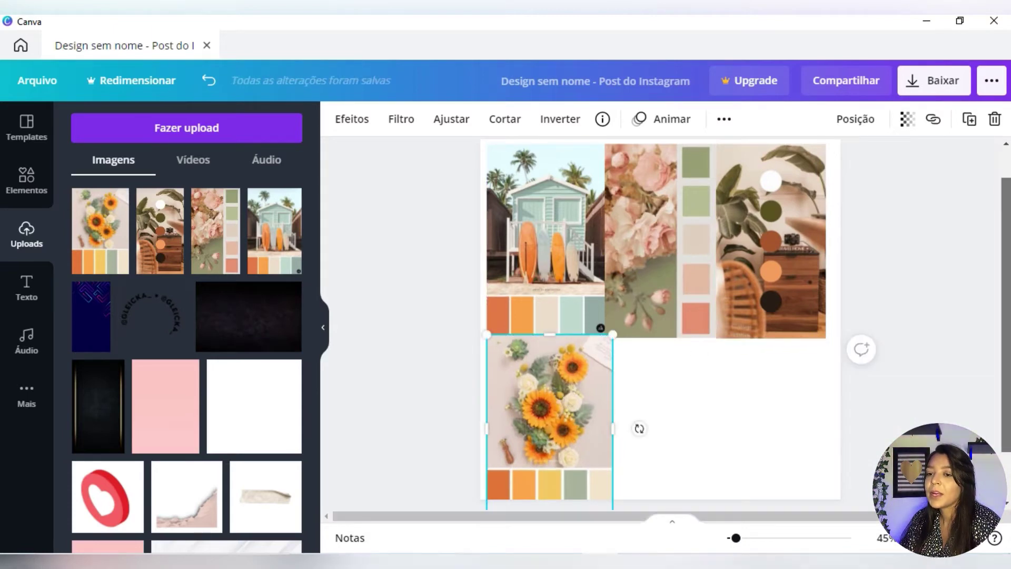
pyautogui.press('Escape')
pyautogui.scroll(2, 797, 174)
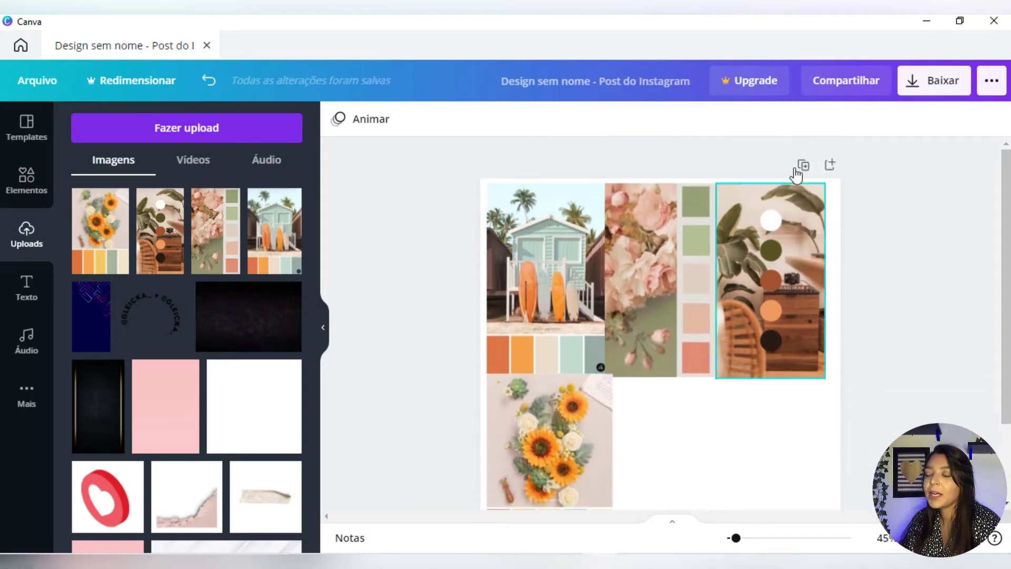
# - Duplicate the page and delete all four palette images from the copy
pyautogui.click(802, 167)
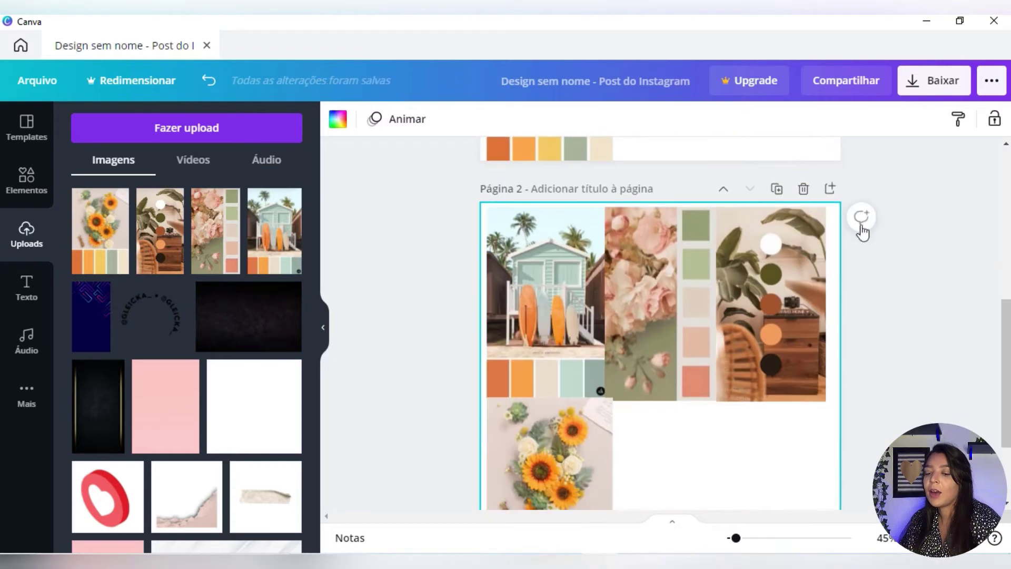
pyautogui.click(824, 275)
pyautogui.press('Delete')
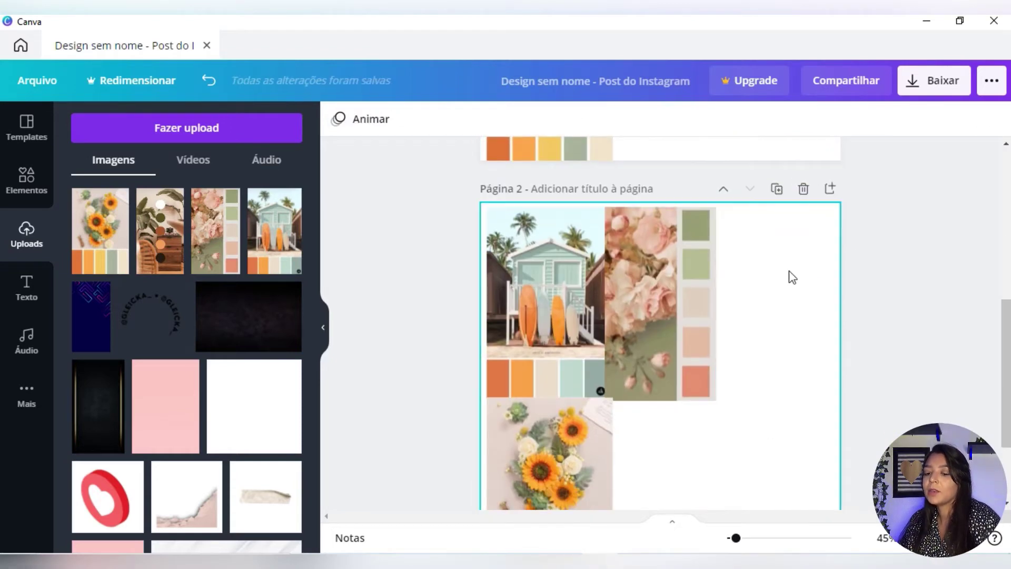
pyautogui.click(690, 258)
pyautogui.press('Delete')
pyautogui.click(580, 275)
pyautogui.press('Delete')
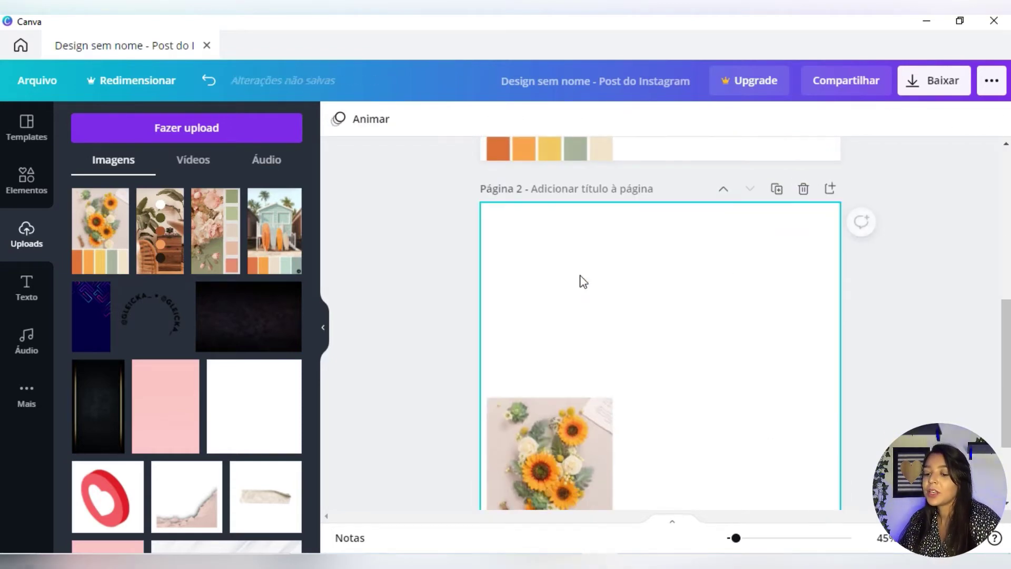
pyautogui.click(571, 428)
pyautogui.press('Delete')
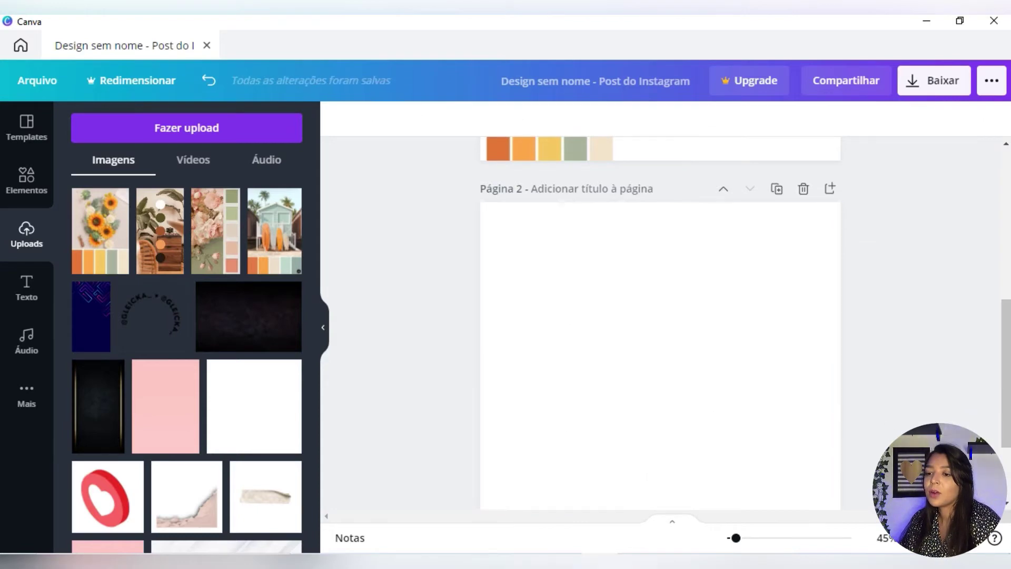
# - Move the sunflower palette image from page 1 to page 2
pyautogui.scroll(4, 569, 431)
pyautogui.moveTo(1009, 318)
pyautogui.mouseDown()
pyautogui.moveTo(1008, 407)
pyautogui.moveTo(1007, 337)
pyautogui.mouseUp()
pyautogui.click(579, 284)
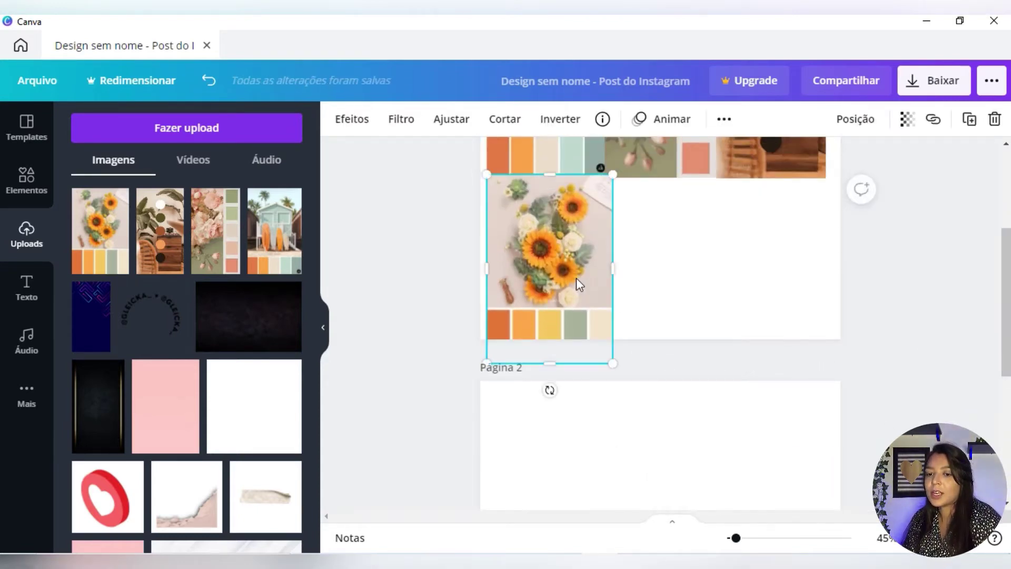
pyautogui.press('Delete')
pyautogui.scroll(-2, 766, 422)
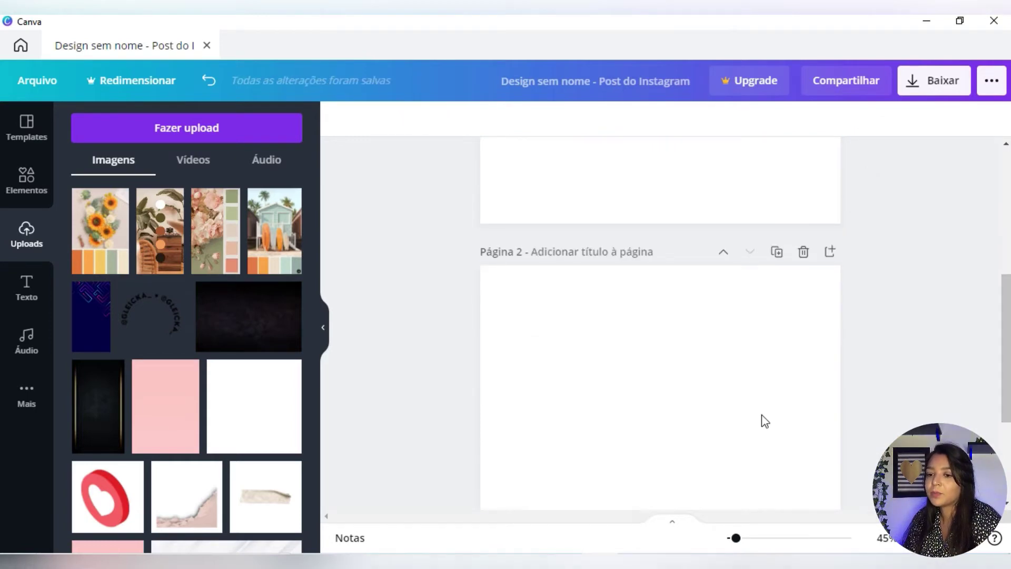
pyautogui.hotkey('ctrl', 'z')
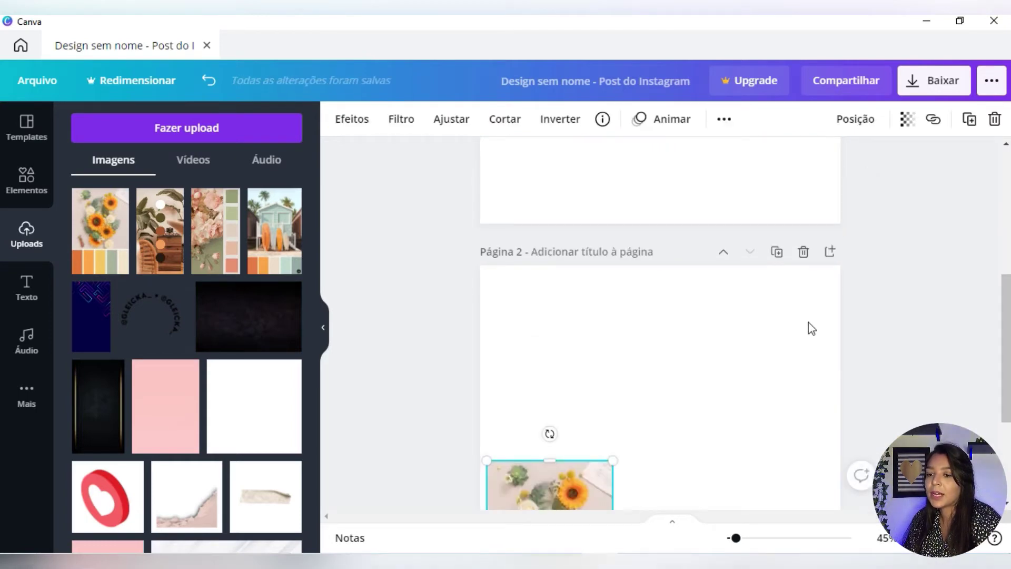
# - Duplicate page 2 and move the plant palette image from page 1 to page 2
pyautogui.click(775, 253)
pyautogui.moveTo(1008, 369); pyautogui.dragTo(1008, 189)
pyautogui.click(750, 252)
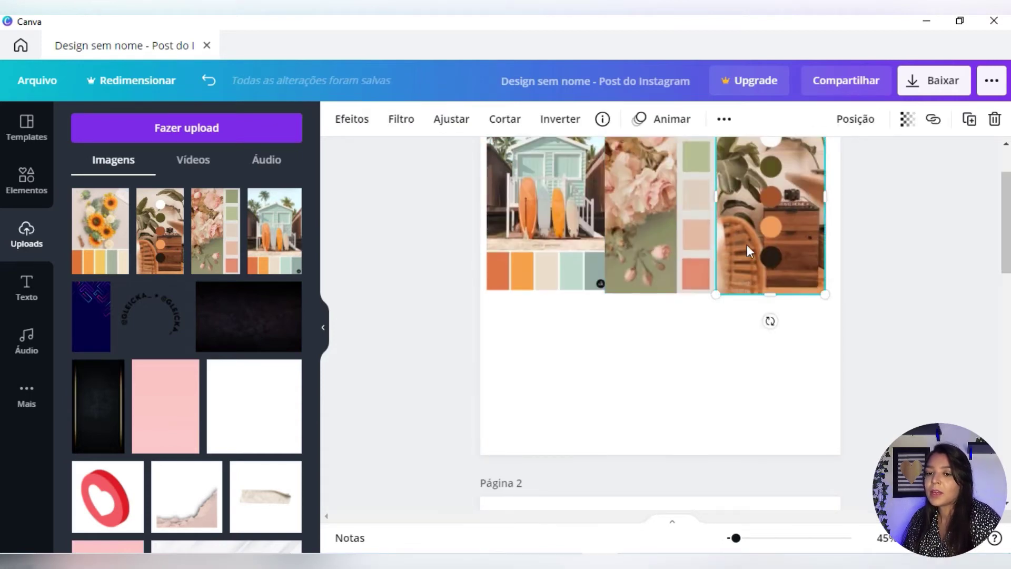
pyautogui.hotkey('ctrl', 'x')
pyautogui.scroll(-5, 852, 325)
pyautogui.hotkey('ctrl', 'v')
pyautogui.click(676, 416)
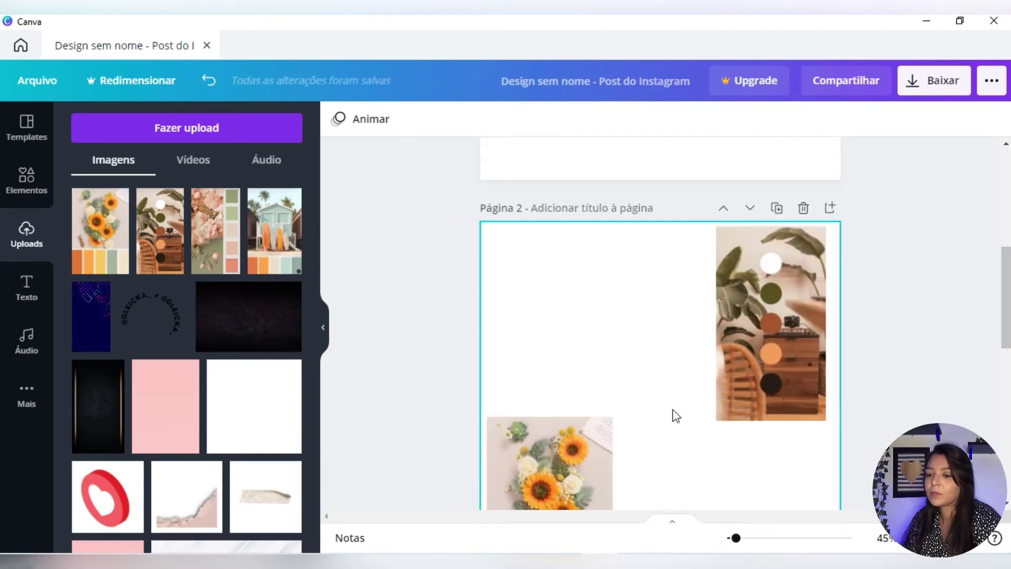
# - Enlarge the plant palette image on page 2 and position it in the right half of the page
pyautogui.click(740, 396)
pyautogui.moveTo(740, 397); pyautogui.dragTo(685, 401)
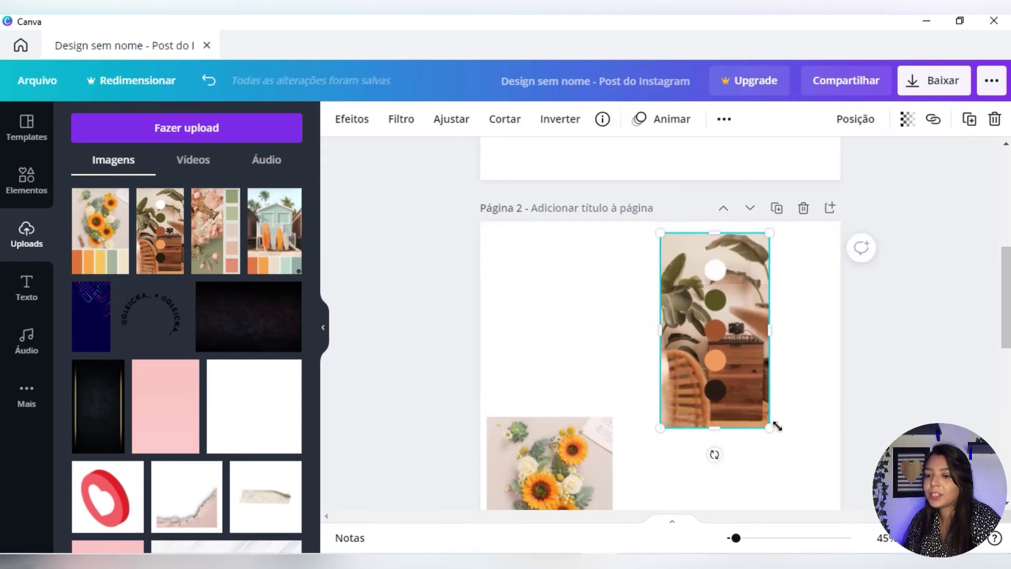
pyautogui.moveTo(770, 425); pyautogui.dragTo(854, 487)
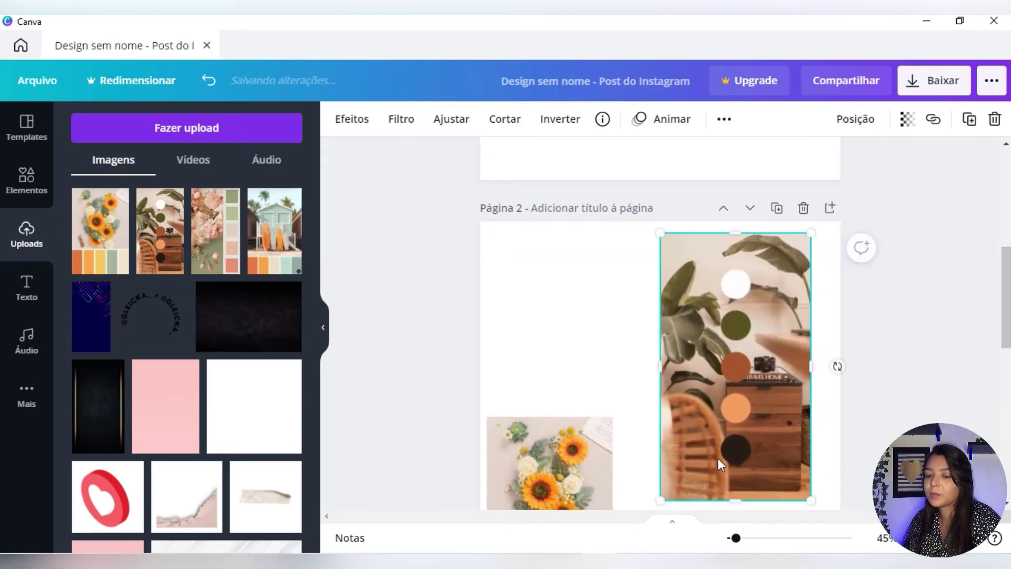
pyautogui.moveTo(735, 452); pyautogui.dragTo(750, 452)
# - Enlarge the sunflower palette image on page 2 and position it in the left half beside the plant palette
pyautogui.scroll(-3, 659, 368)
pyautogui.moveTo(550, 369); pyautogui.dragTo(579, 287)
pyautogui.moveTo(642, 409); pyautogui.dragTo(681, 463)
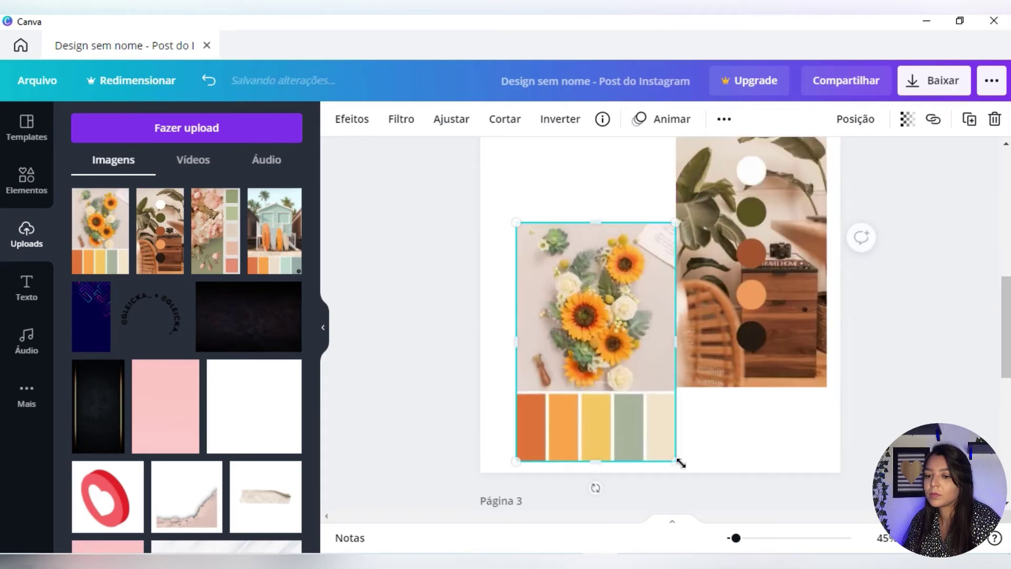
pyautogui.moveTo(642, 432); pyautogui.dragTo(636, 416)
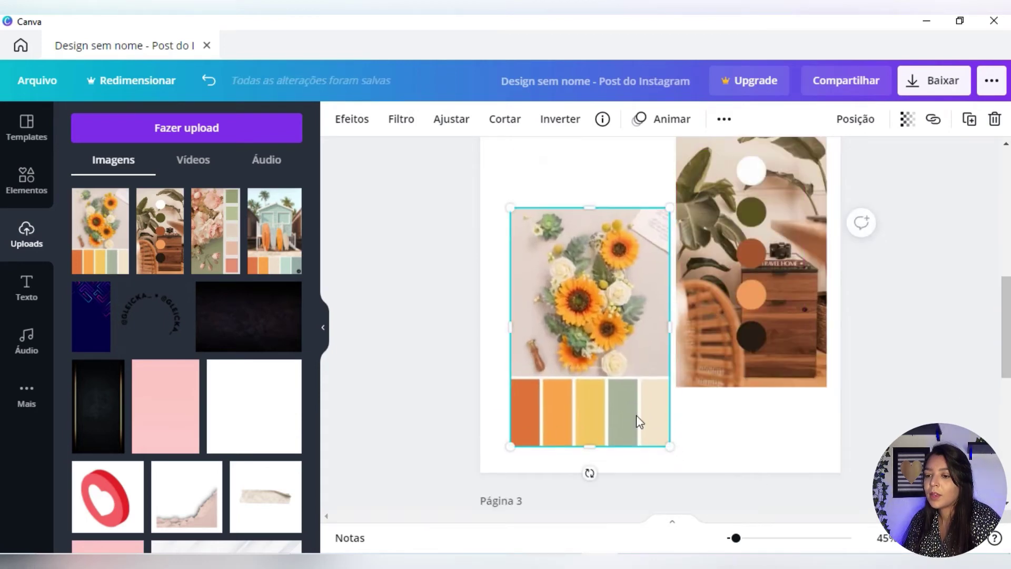
pyautogui.doubleClick(582, 353)
pyautogui.click(519, 176)
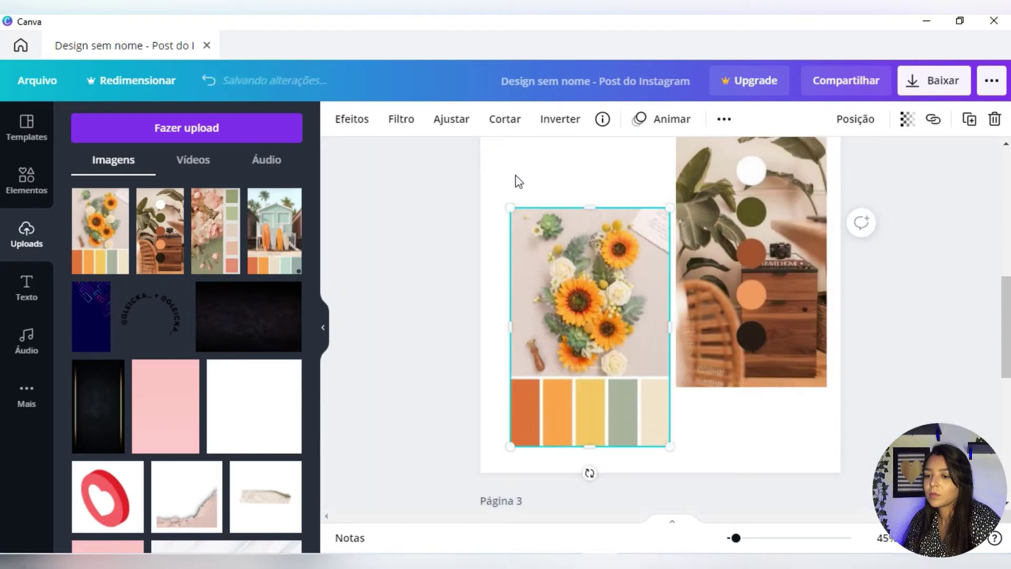
pyautogui.moveTo(506, 188); pyautogui.dragTo(496, 187)
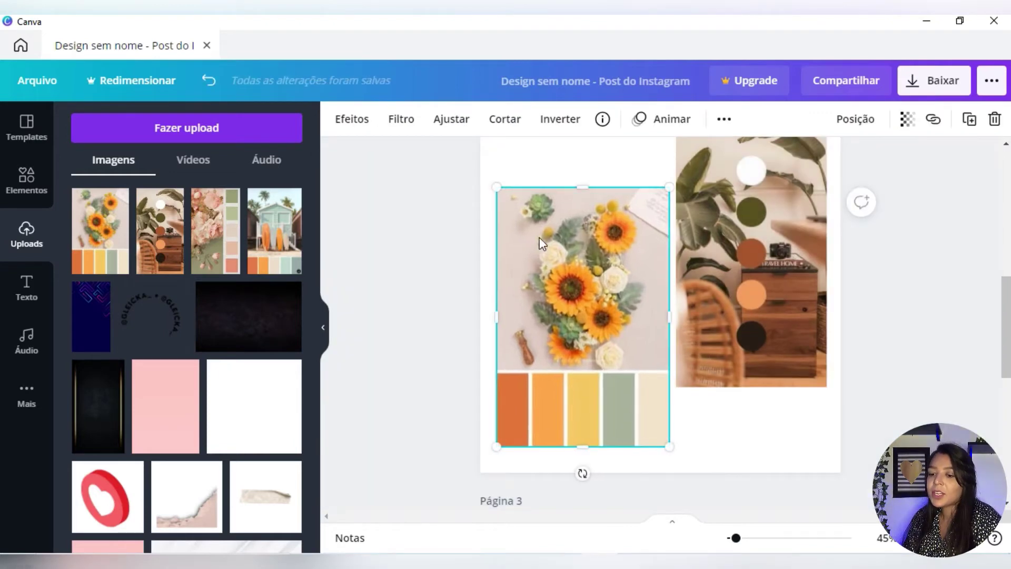
# - Delete the leftover sunflower palette image from page 3
pyautogui.scroll(10, 842, 365)
pyautogui.scroll(-5, 843, 273)
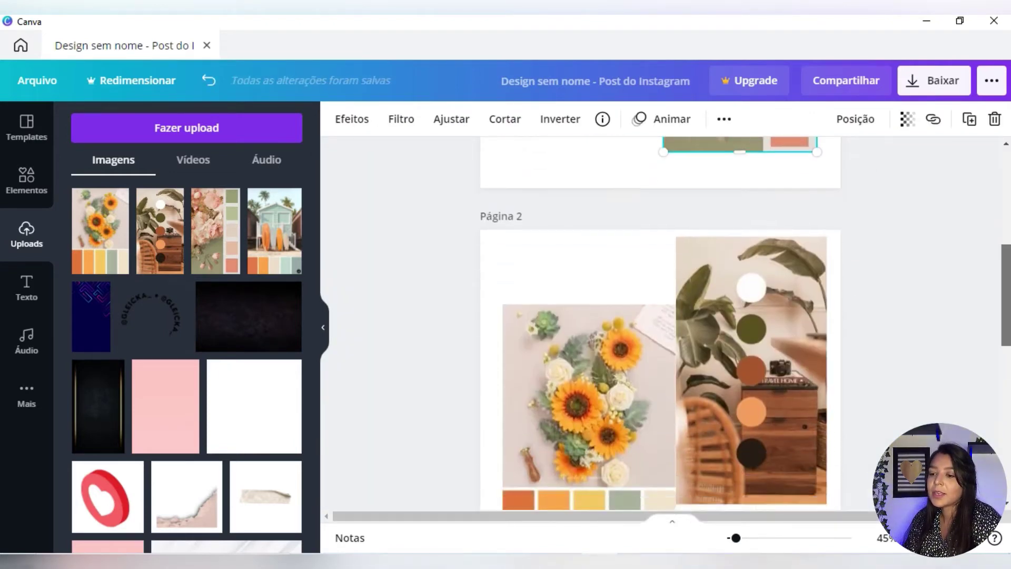
pyautogui.scroll(5, 843, 354)
pyautogui.scroll(-8, 843, 229)
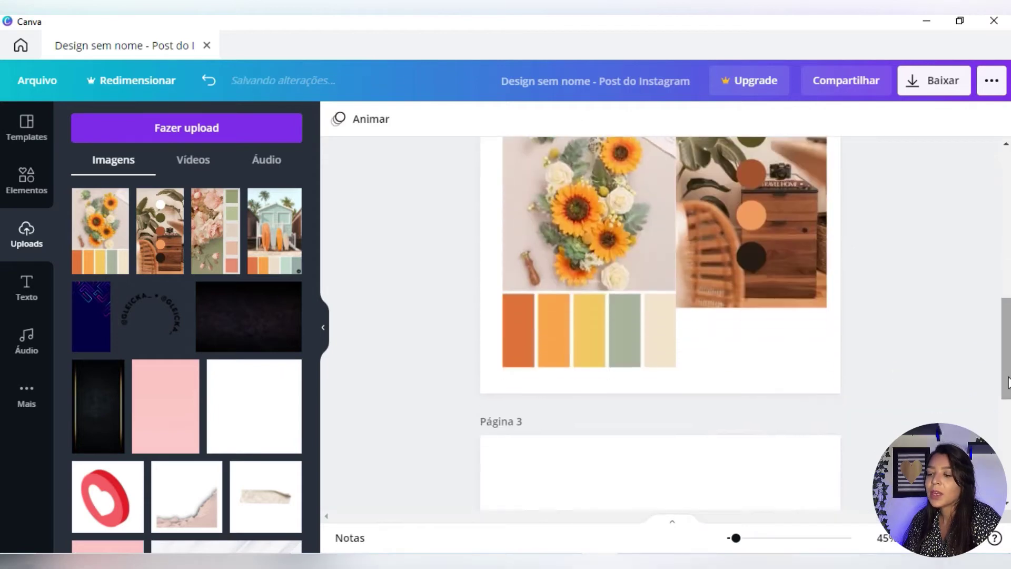
pyautogui.moveTo(1007, 382); pyautogui.dragTo(1007, 429)
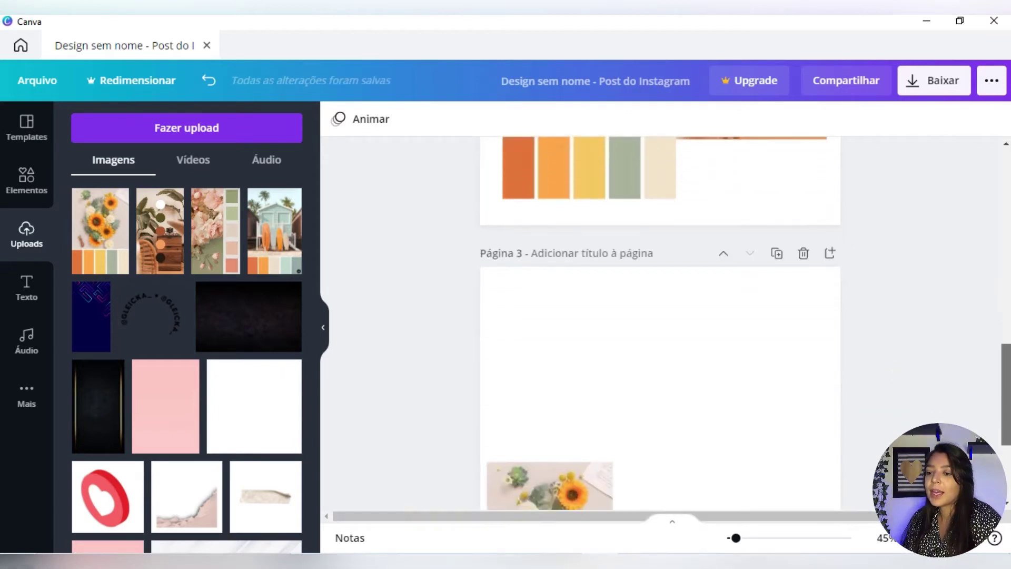
pyautogui.scroll(1, 659, 368)
pyautogui.scroll(-2, 659, 369)
pyautogui.click(599, 462)
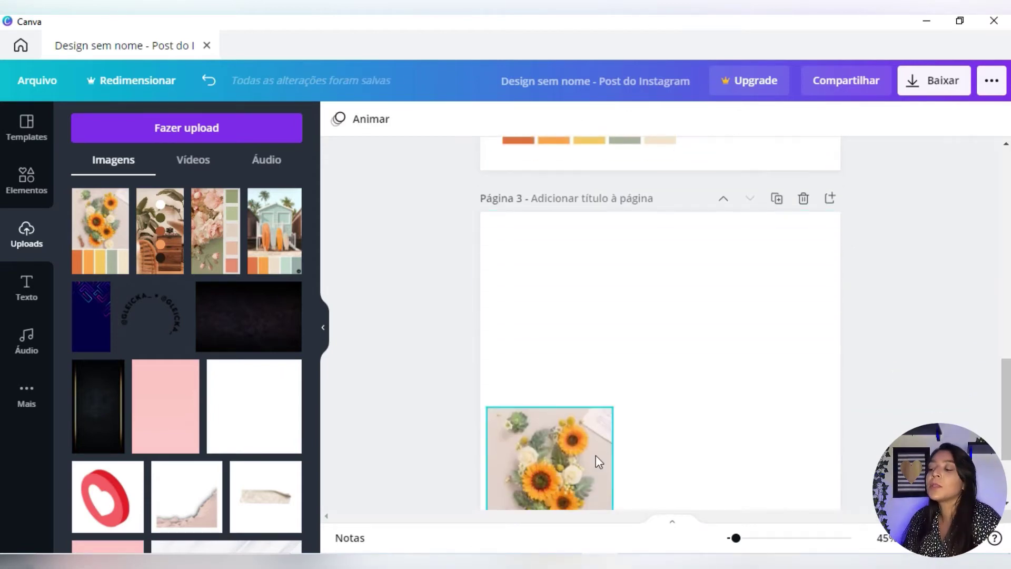
pyautogui.press('Delete')
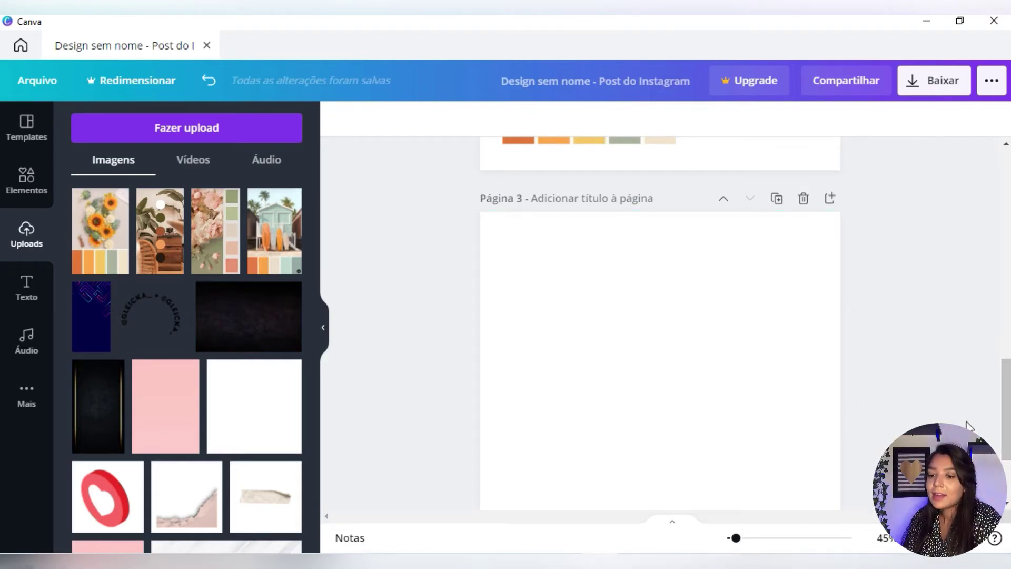
# - Insert a grey square on page 3 and resize it into a short, narrow vertical bar
pyautogui.hotkey('ctrl', 'z')
pyautogui.scroll(-2, 662, 508)
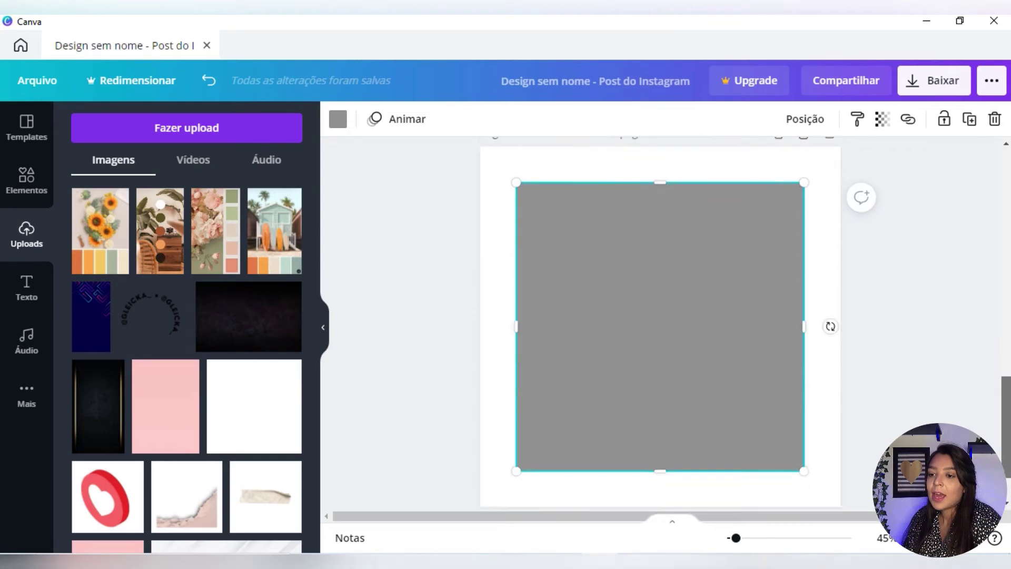
pyautogui.click(662, 509)
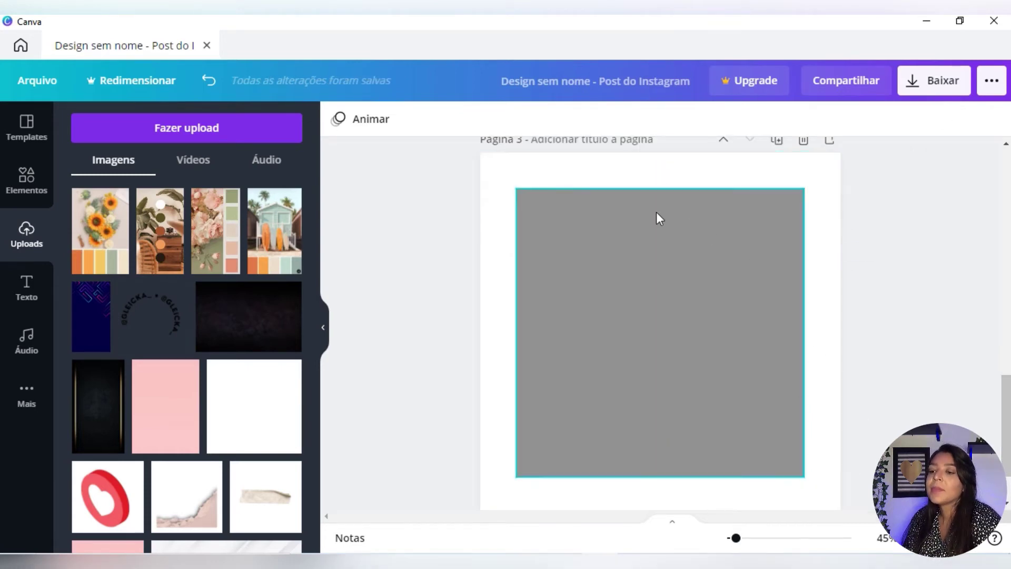
pyautogui.click(627, 218)
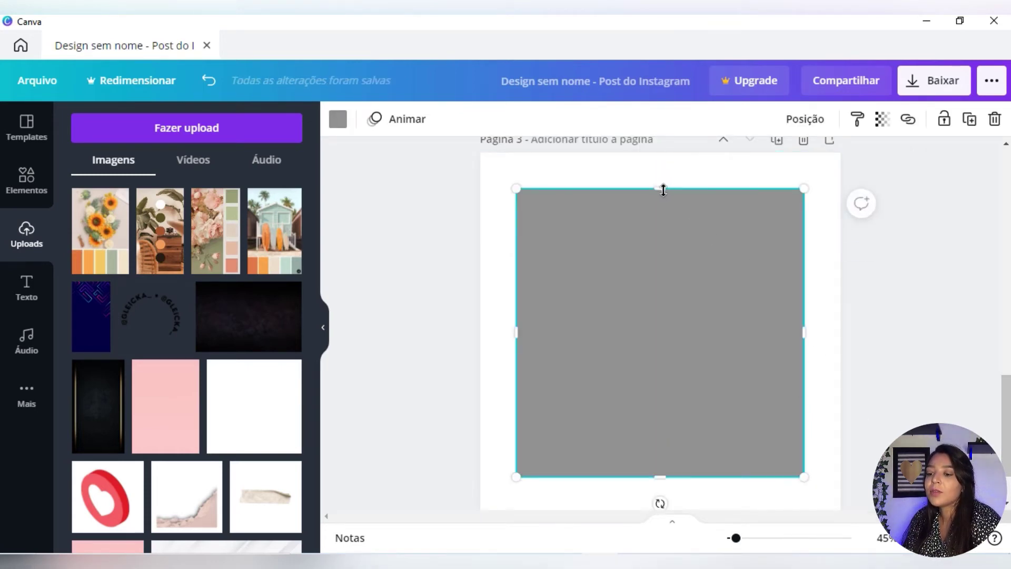
pyautogui.moveTo(664, 211); pyautogui.dragTo(671, 171)
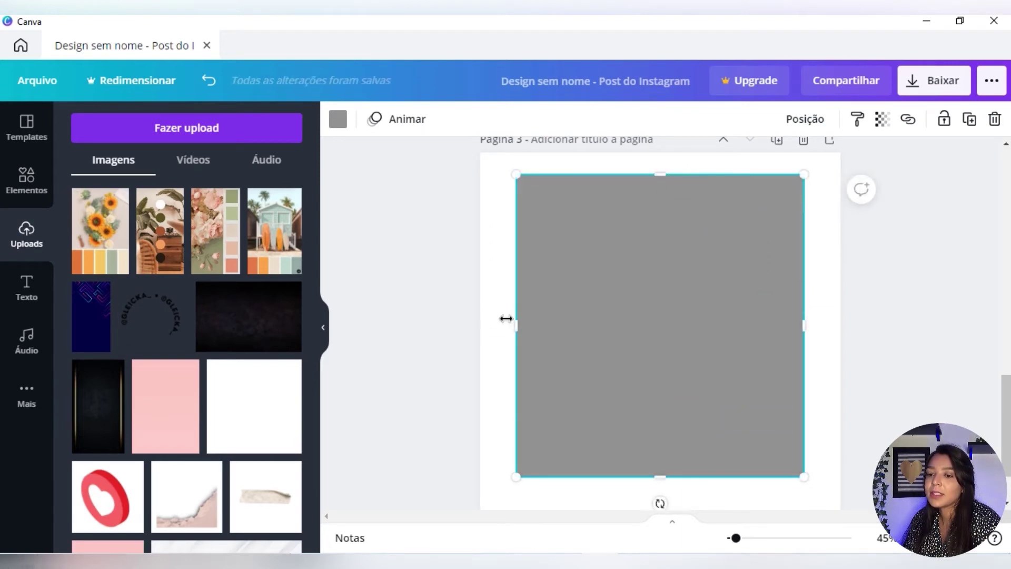
pyautogui.moveTo(516, 326); pyautogui.dragTo(760, 345)
pyautogui.moveTo(809, 174); pyautogui.dragTo(800, 307)
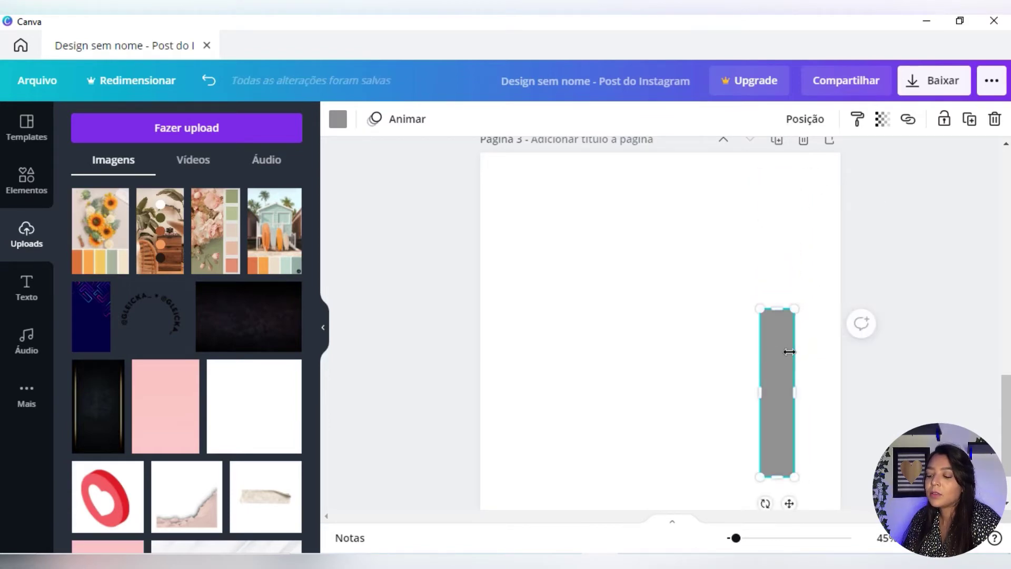
# - Duplicate the grey bar until six bars are lined up in a row across the upper part of page 3
pyautogui.hotkey('ctrl', 'd')
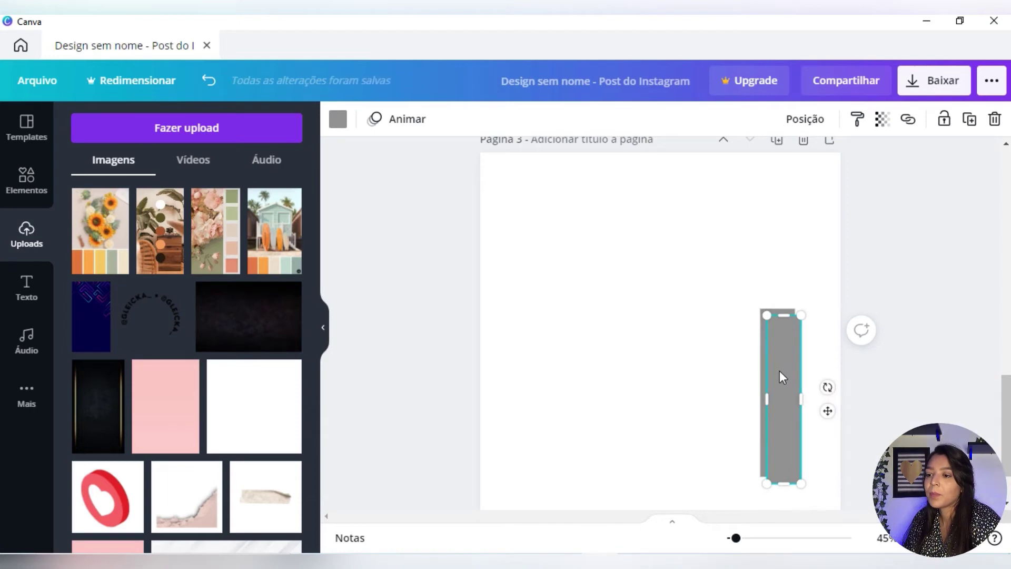
pyautogui.moveTo(781, 377); pyautogui.dragTo(524, 236)
pyautogui.click(785, 370)
pyautogui.hotkey('ctrl', 'd')
pyautogui.moveTo(785, 370); pyautogui.dragTo(562, 232)
pyautogui.click(786, 366)
pyautogui.hotkey('ctrl', 'd')
pyautogui.moveTo(786, 365); pyautogui.dragTo(616, 232)
pyautogui.click(785, 374)
pyautogui.hotkey('ctrl', 'd')
pyautogui.moveTo(779, 411); pyautogui.dragTo(657, 275)
pyautogui.click(781, 397)
pyautogui.hotkey('ctrl', 'd')
pyautogui.moveTo(781, 398); pyautogui.dragTo(706, 262)
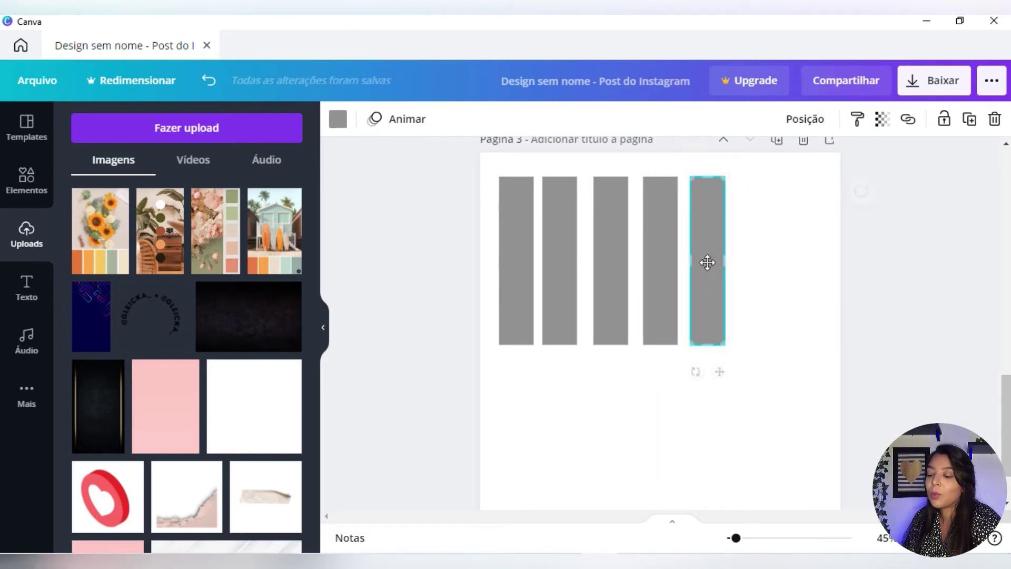
pyautogui.click(779, 395)
pyautogui.hotkey('ctrl', 'd')
pyautogui.moveTo(779, 395); pyautogui.dragTo(783, 258)
# - Shift the grey bars sideways to even out the spacing across the row on page 3
pyautogui.moveTo(702, 286)
pyautogui.mouseDown()
pyautogui.moveTo(722, 278)
pyautogui.moveTo(671, 282)
pyautogui.moveTo(690, 284)
pyautogui.mouseUp()
pyautogui.moveTo(615, 291); pyautogui.dragTo(641, 289)
pyautogui.moveTo(564, 289); pyautogui.dragTo(592, 284)
pyautogui.moveTo(505, 295)
pyautogui.mouseDown()
pyautogui.moveTo(535, 298)
pyautogui.moveTo(524, 298)
pyautogui.mouseUp()
# - Try to sample a fill colour for the first bar on page 3 with the eyedropper
pyautogui.moveTo(1006, 440); pyautogui.dragTo(1006, 357)
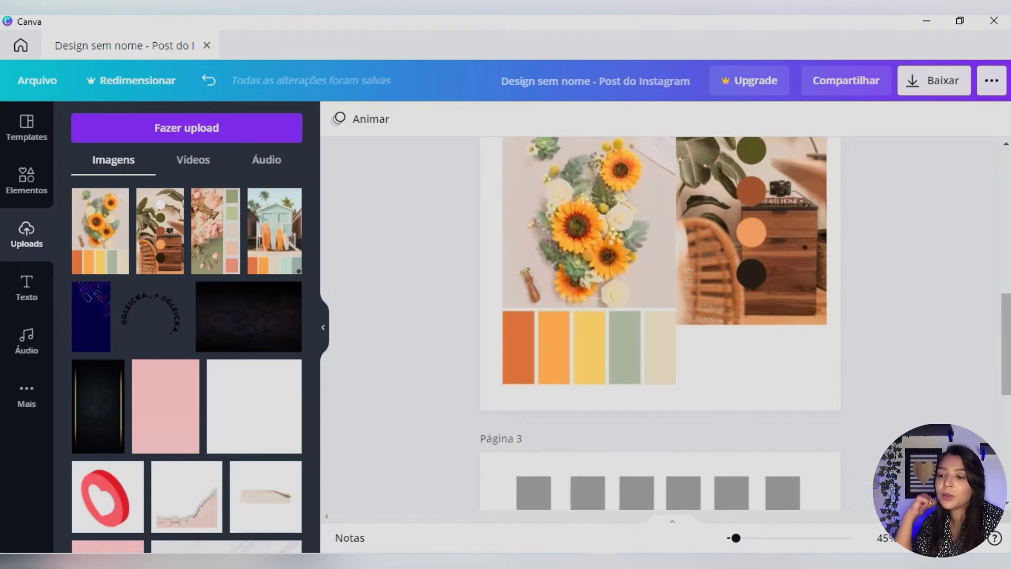
pyautogui.scroll(6, 467, 314)
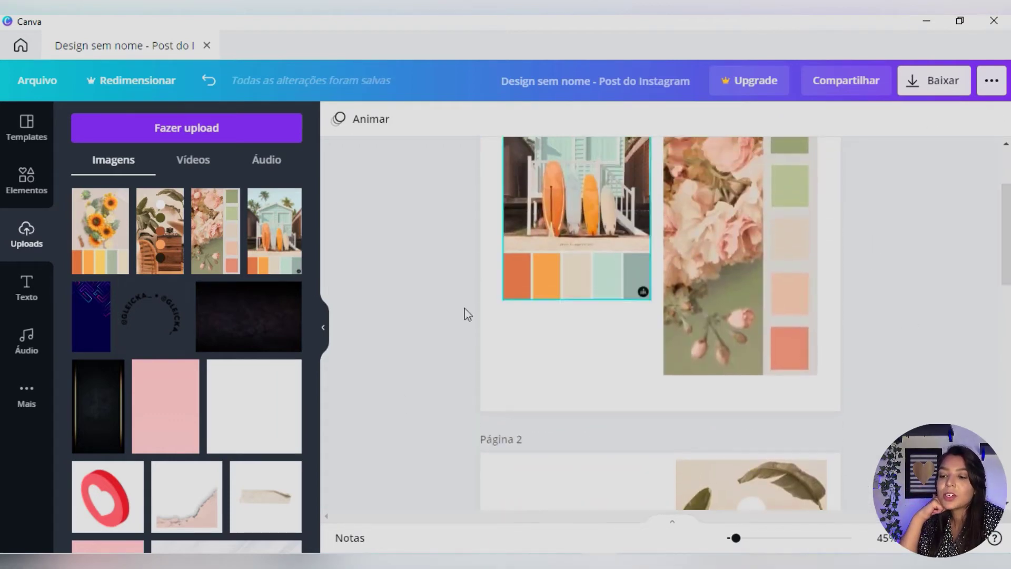
pyautogui.scroll(-10, 912, 300)
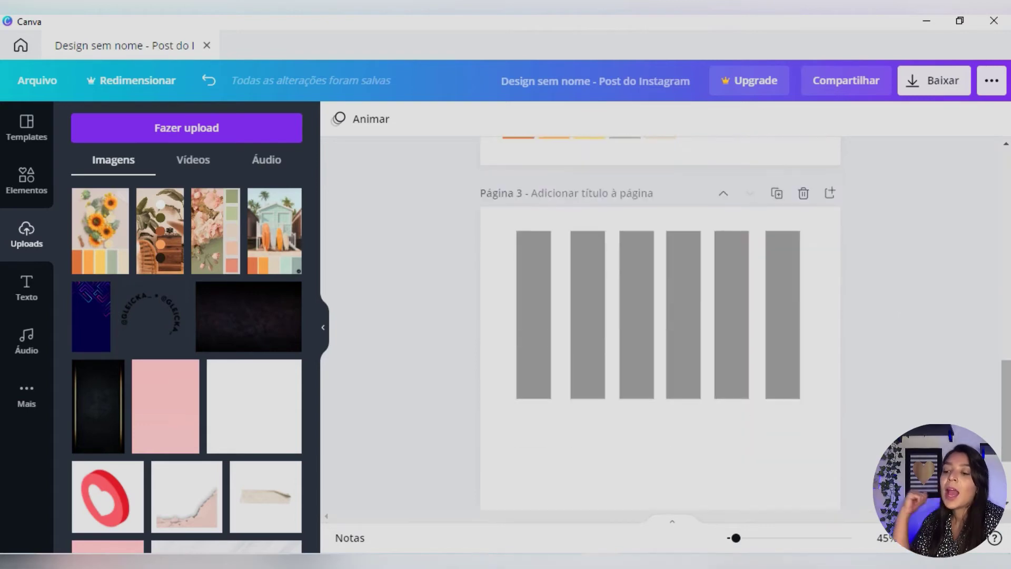
pyautogui.click(523, 313)
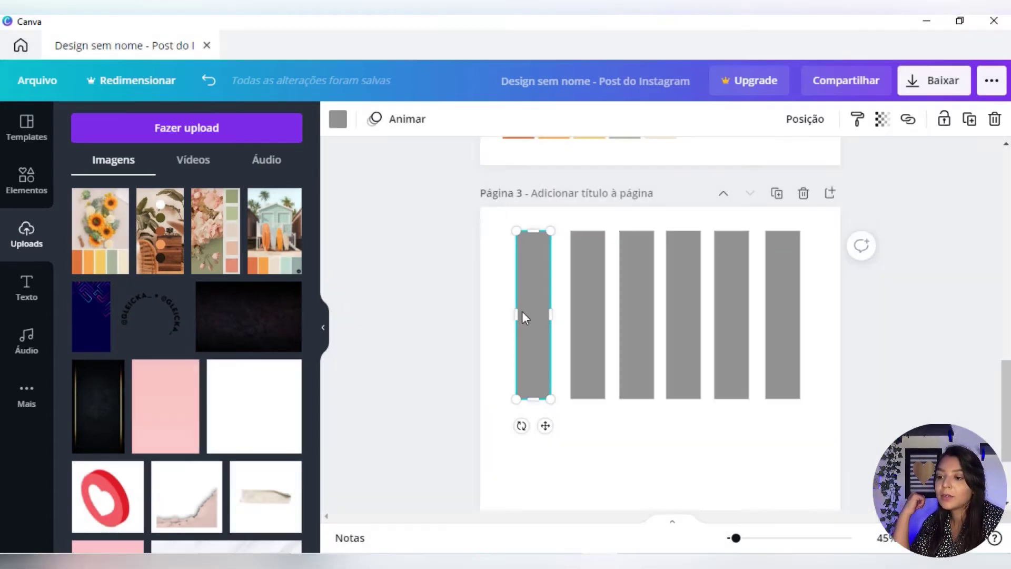
pyautogui.click(339, 120)
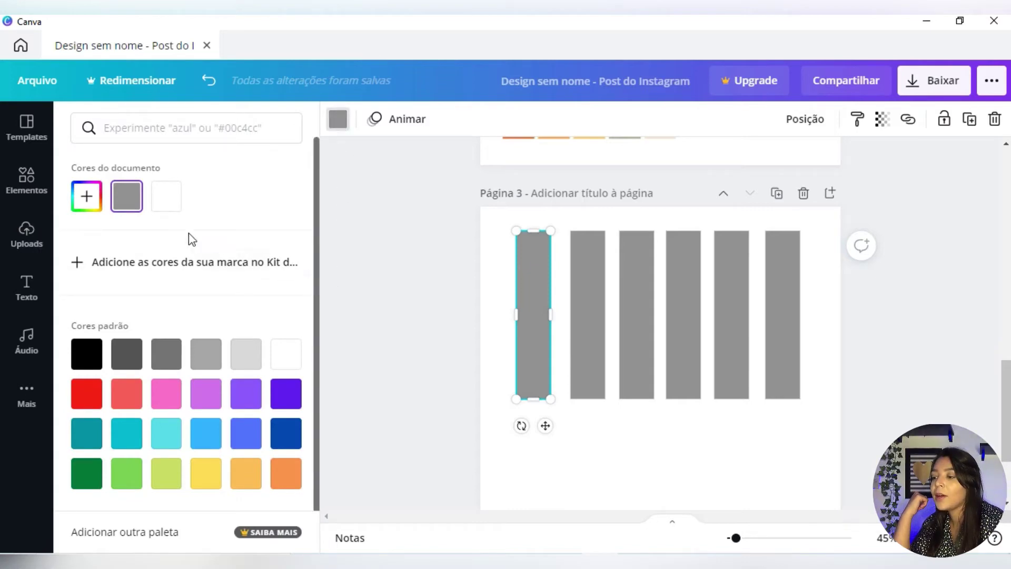
pyautogui.click(83, 211)
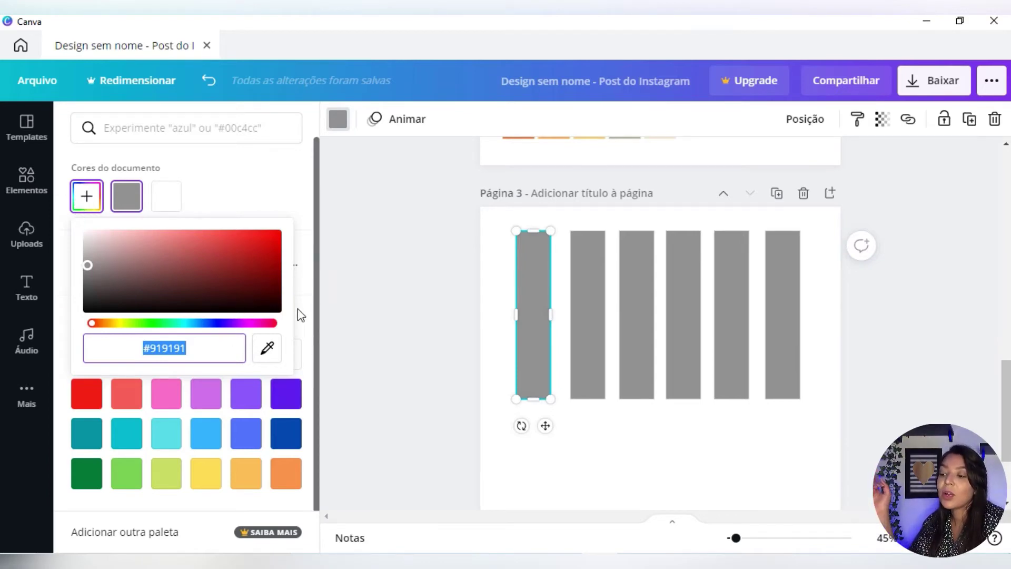
pyautogui.click(269, 352)
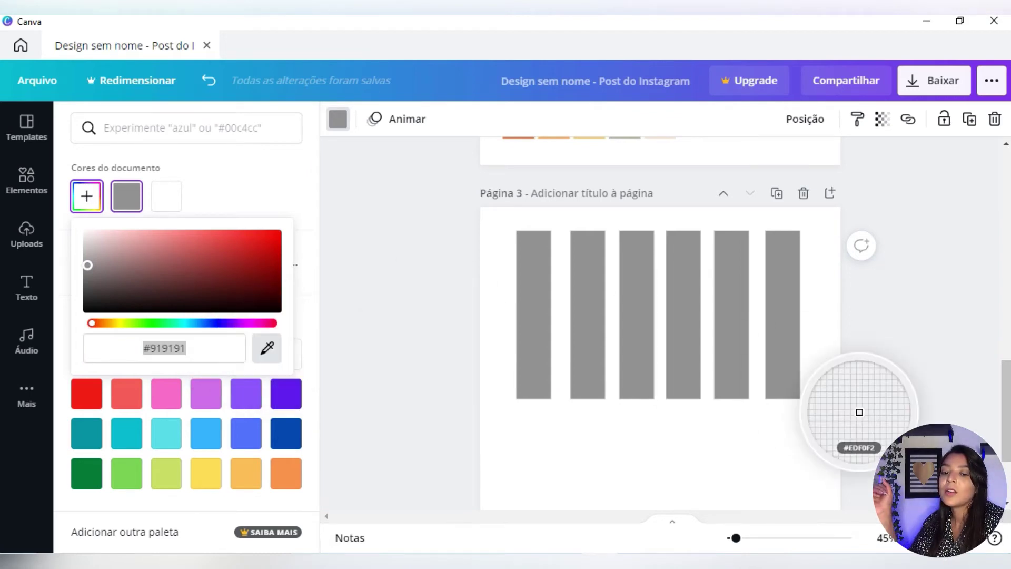
pyautogui.click(999, 418)
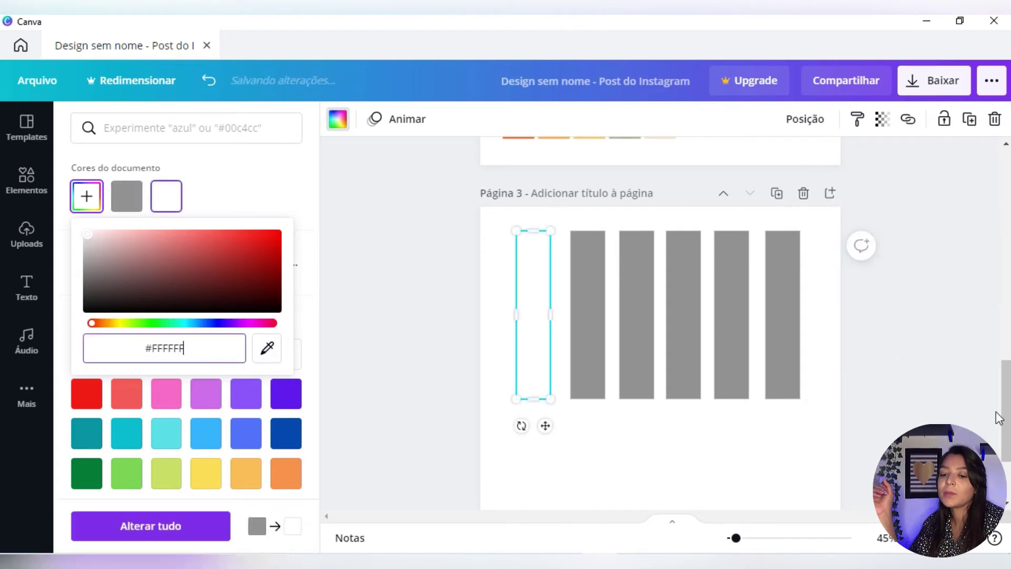
pyautogui.press('Escape')
pyautogui.scroll(5, 453, 458)
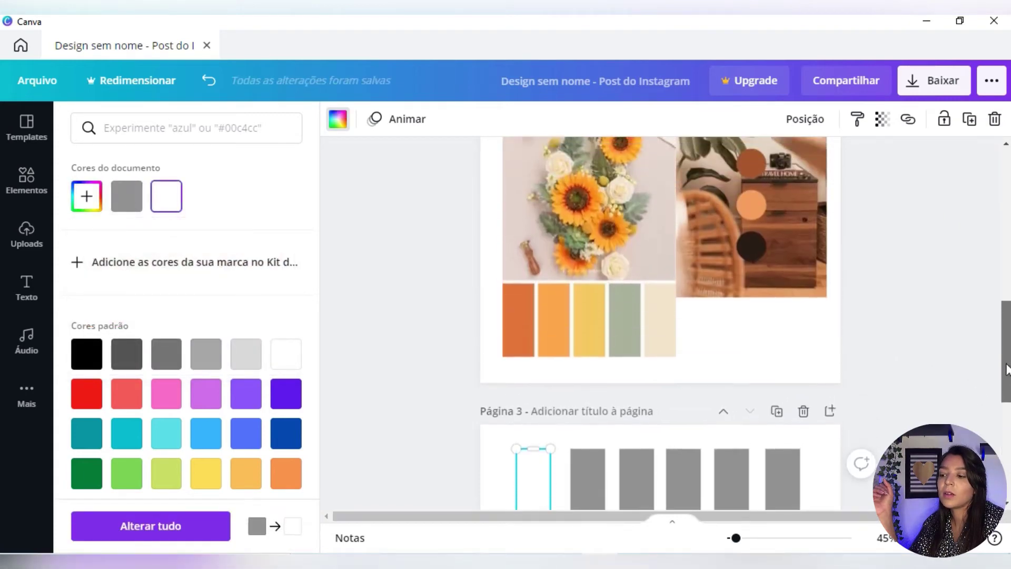
pyautogui.press('Escape')
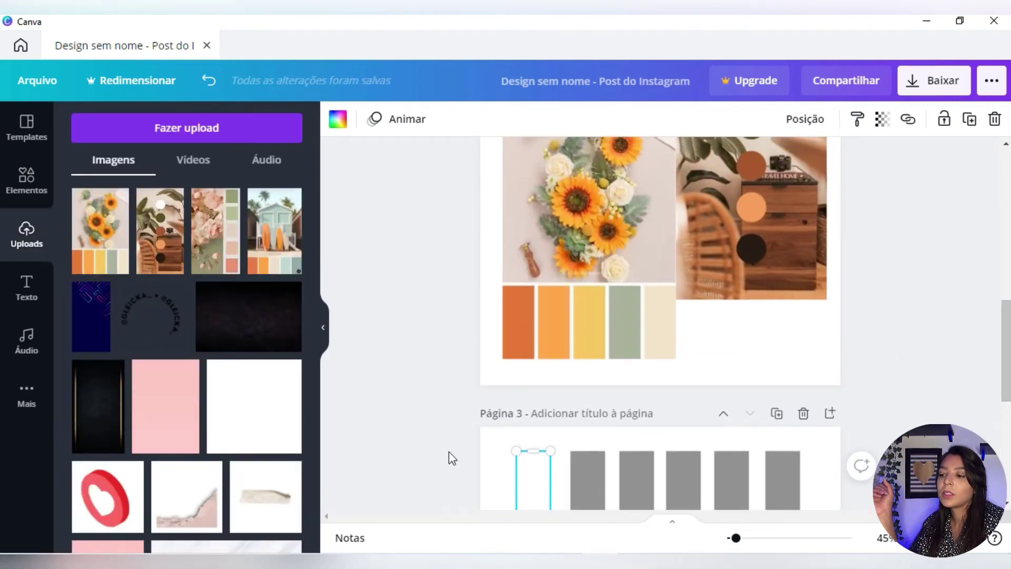
# - Fill the first bar with the brown #A1532D sampled from the brown circle in the plant palette image
pyautogui.click(336, 122)
pyautogui.click(91, 203)
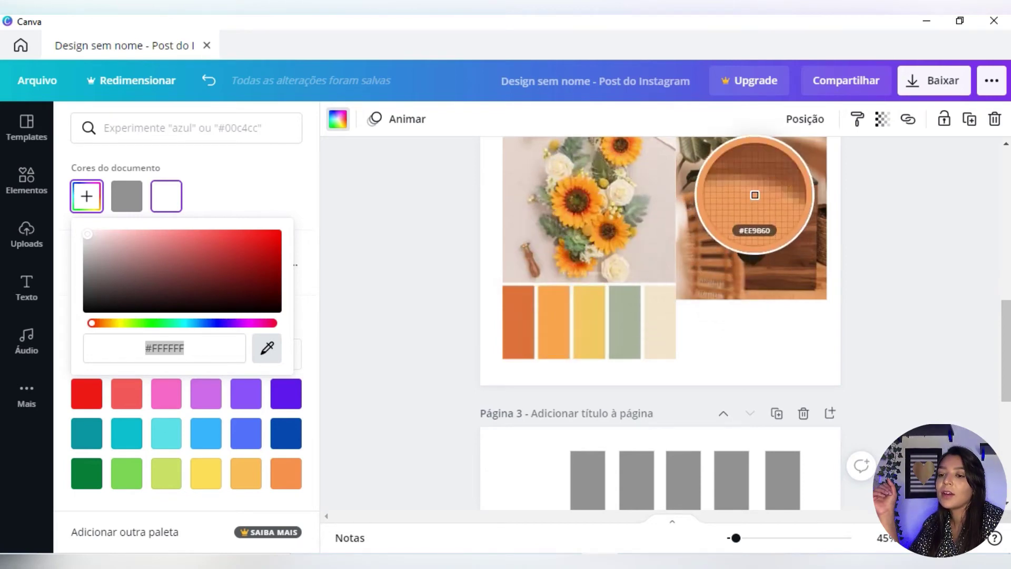
pyautogui.click(753, 173)
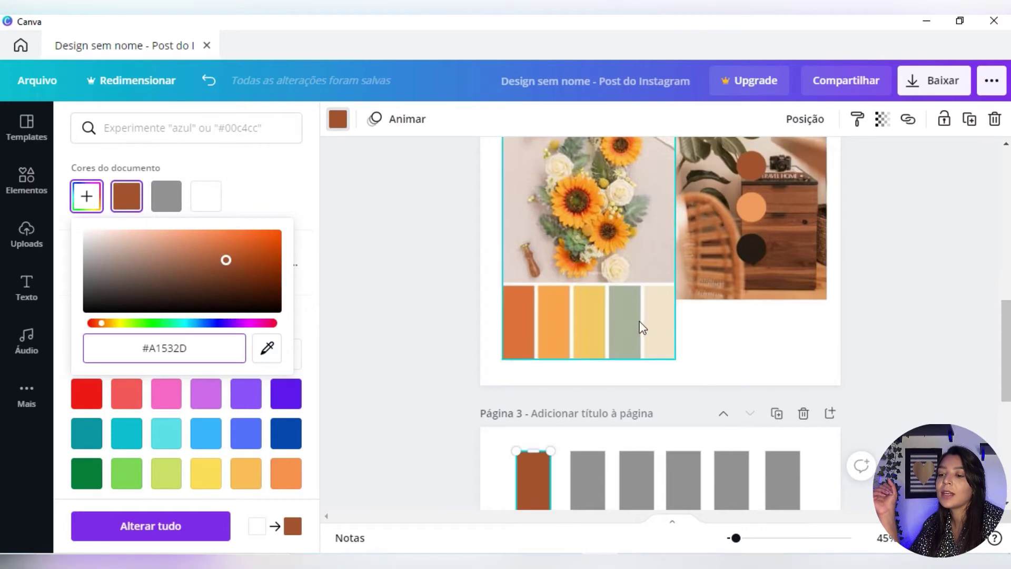
# - Resample the first bar's fill, trying the sunflower palette's cream #F2E4CA and settling on a brown from the wicker chair in the plant image
pyautogui.click(271, 351)
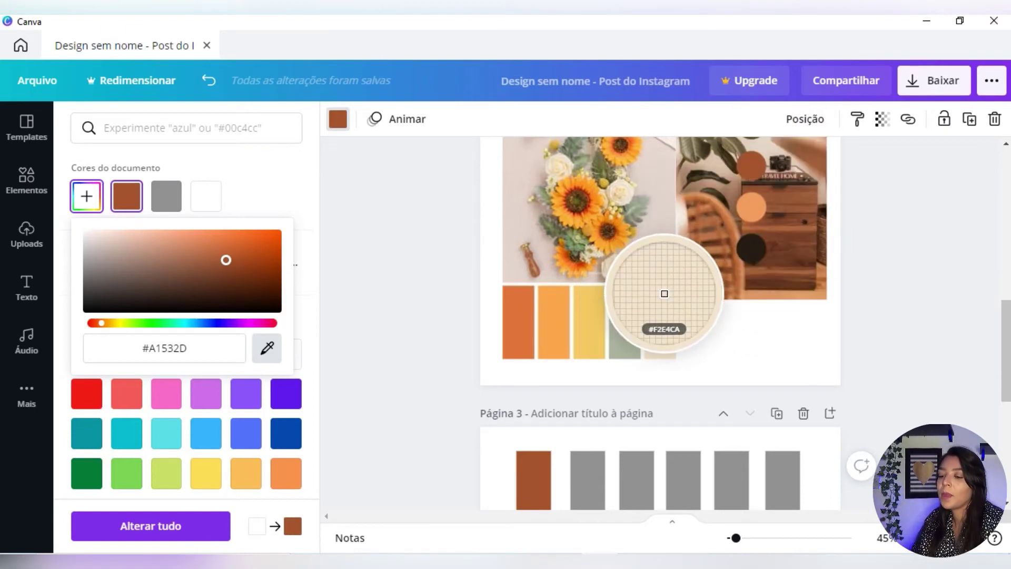
pyautogui.click(662, 303)
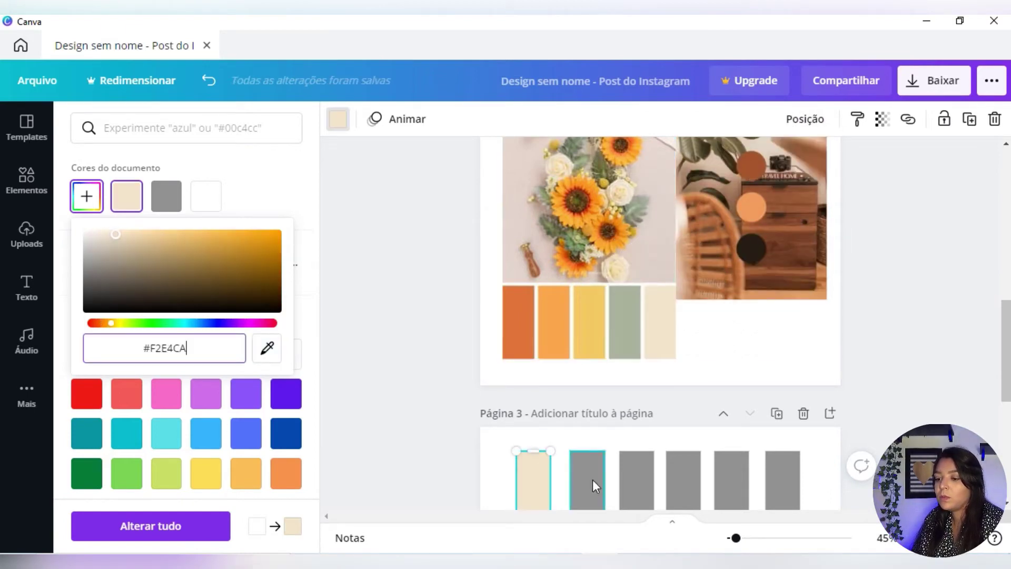
pyautogui.click(267, 346)
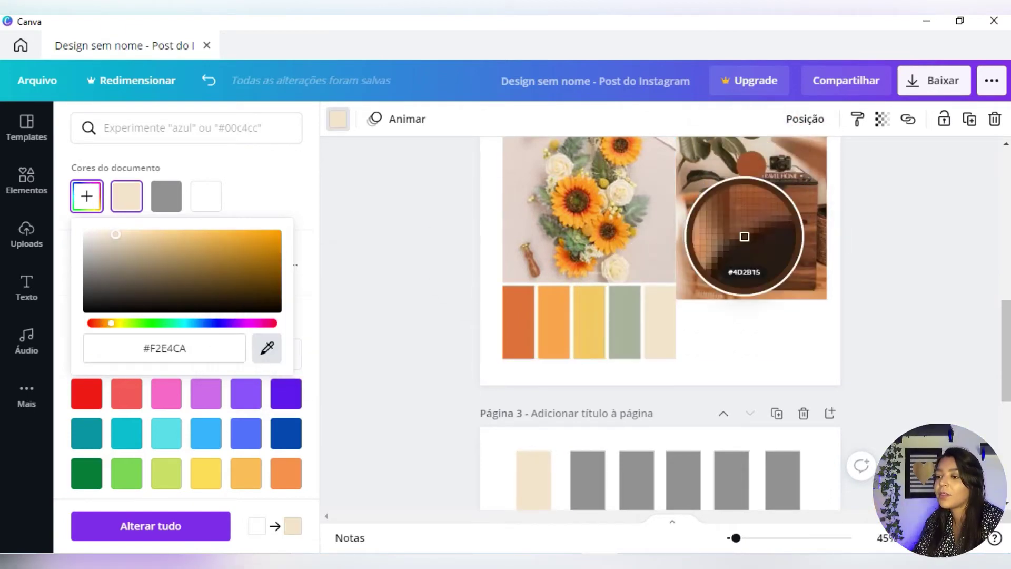
pyautogui.click(730, 258)
# - Fill the second bar on page 3 with the cream sampled from the last swatch of the sunflower palette
pyautogui.click(583, 470)
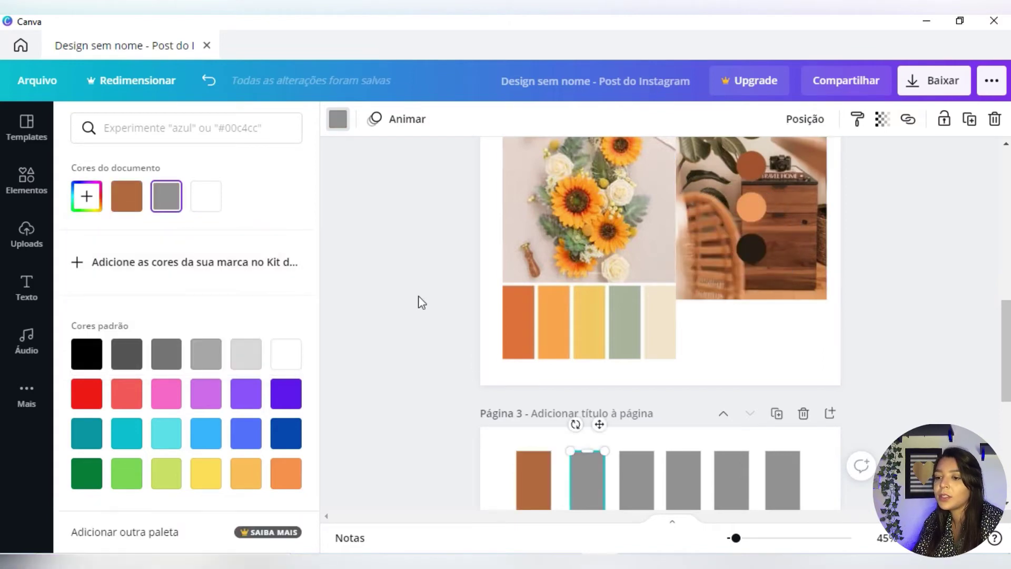
pyautogui.click(87, 196)
pyautogui.click(323, 216)
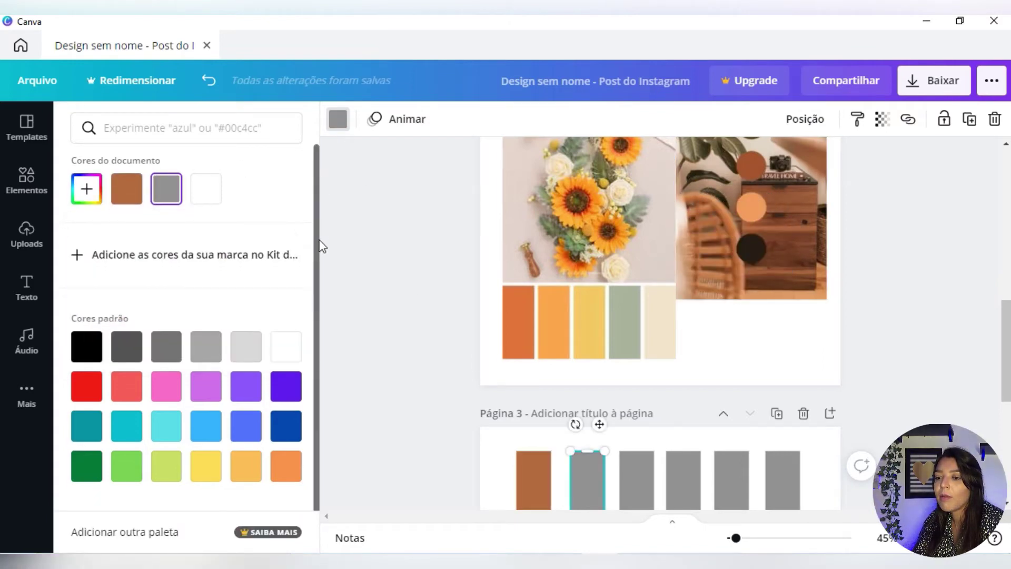
pyautogui.click(92, 199)
pyautogui.click(267, 347)
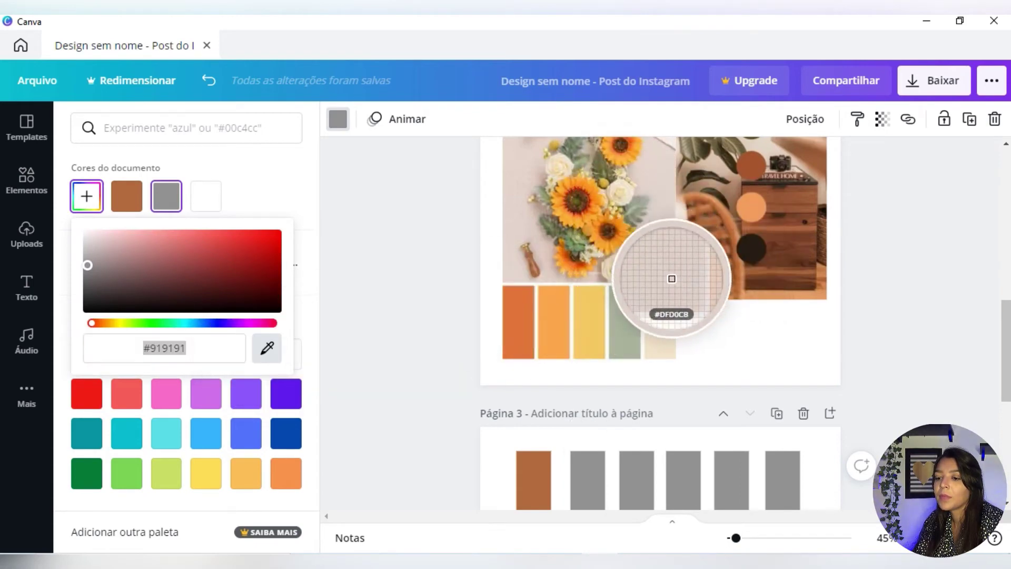
pyautogui.click(669, 309)
# - Fill the third bar with the tan #D5AF91 sampled from the plant image's edge and swap its place with the cream bar
pyautogui.click(648, 494)
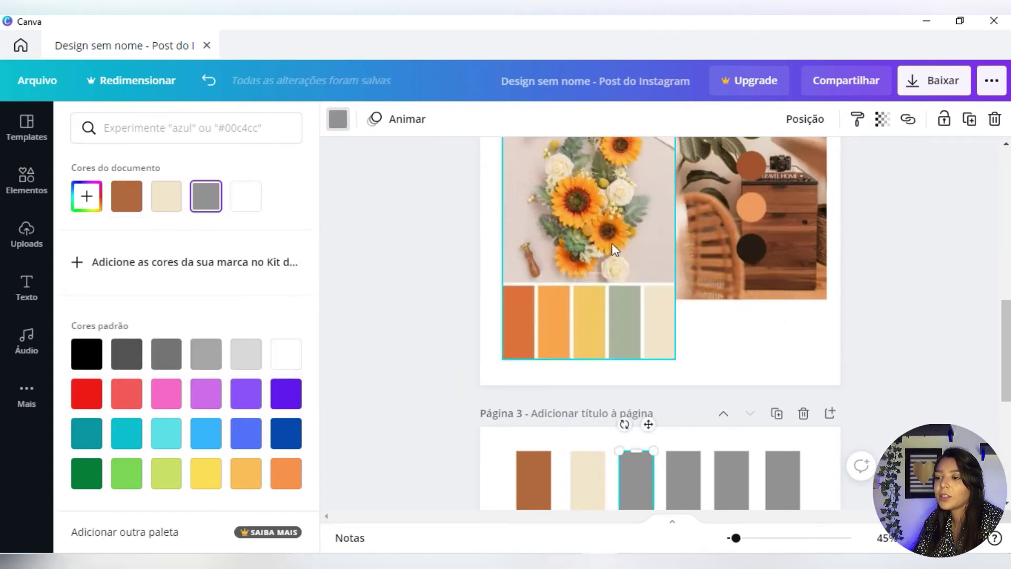
pyautogui.click(339, 119)
pyautogui.click(86, 196)
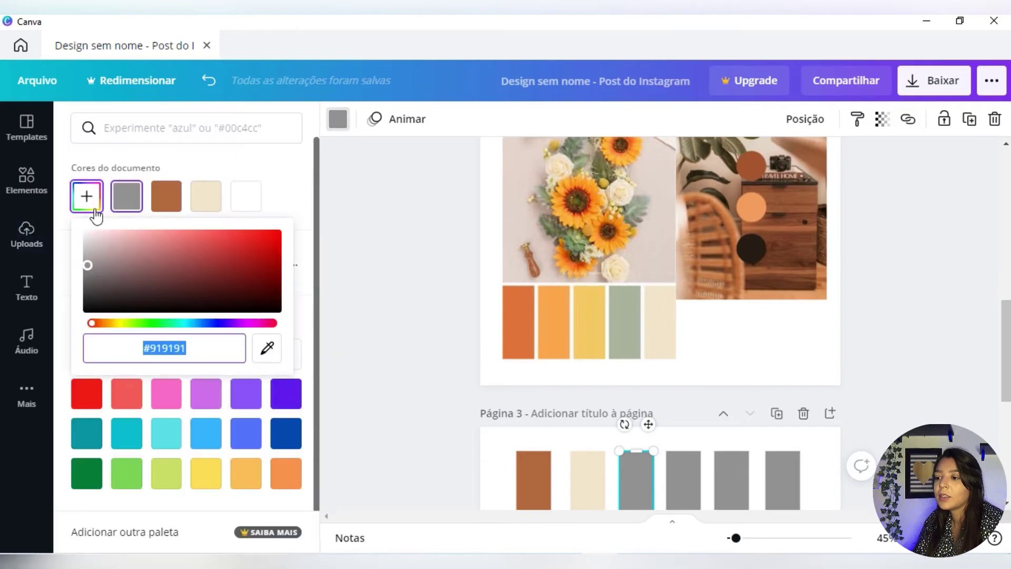
pyautogui.click(267, 348)
pyautogui.click(678, 241)
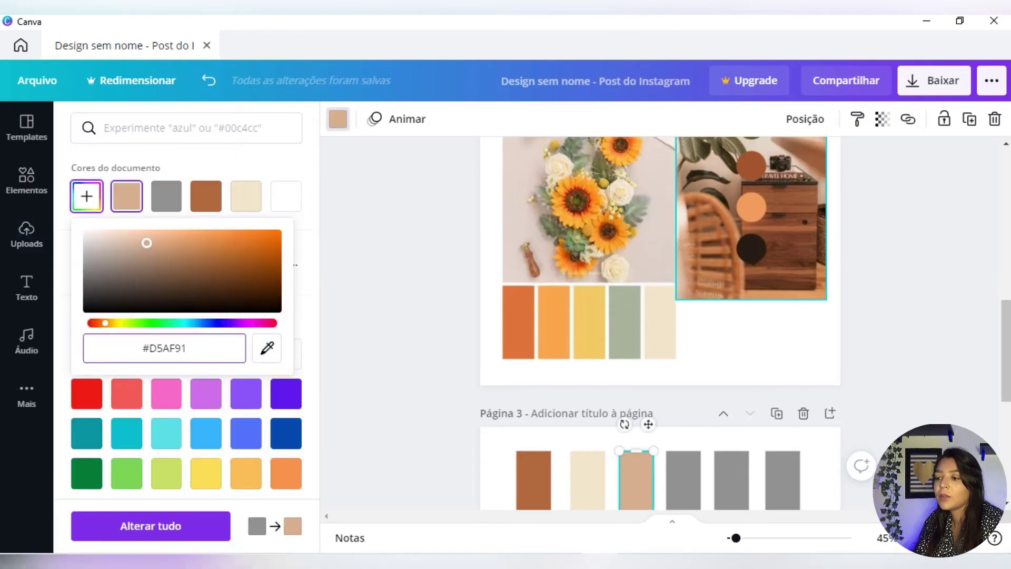
pyautogui.moveTo(639, 480); pyautogui.dragTo(595, 476)
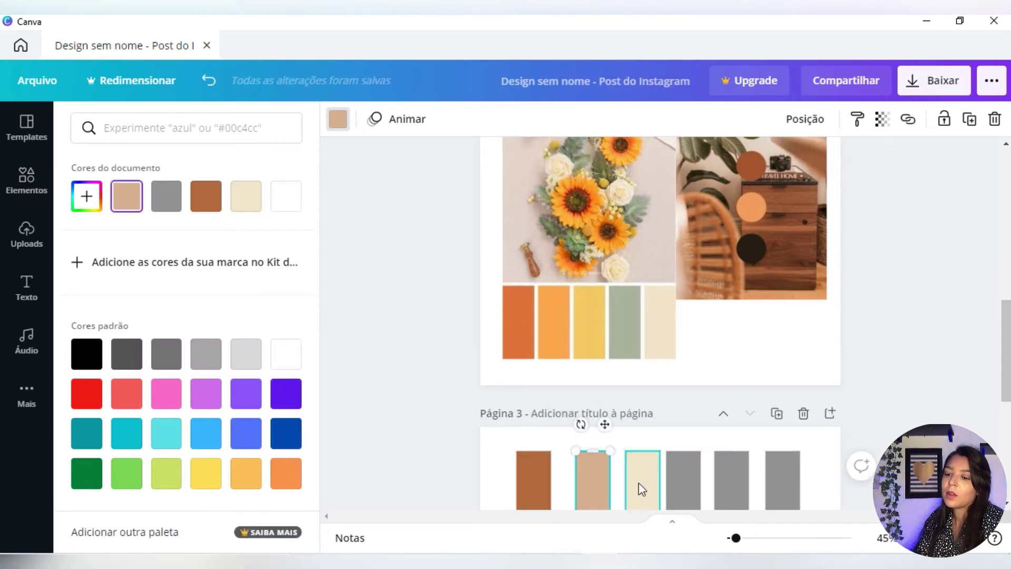
# - Fill the fourth bar on page 3 with the olive green #78774A sampled from the foliage in the sunflower palette image
pyautogui.click(692, 479)
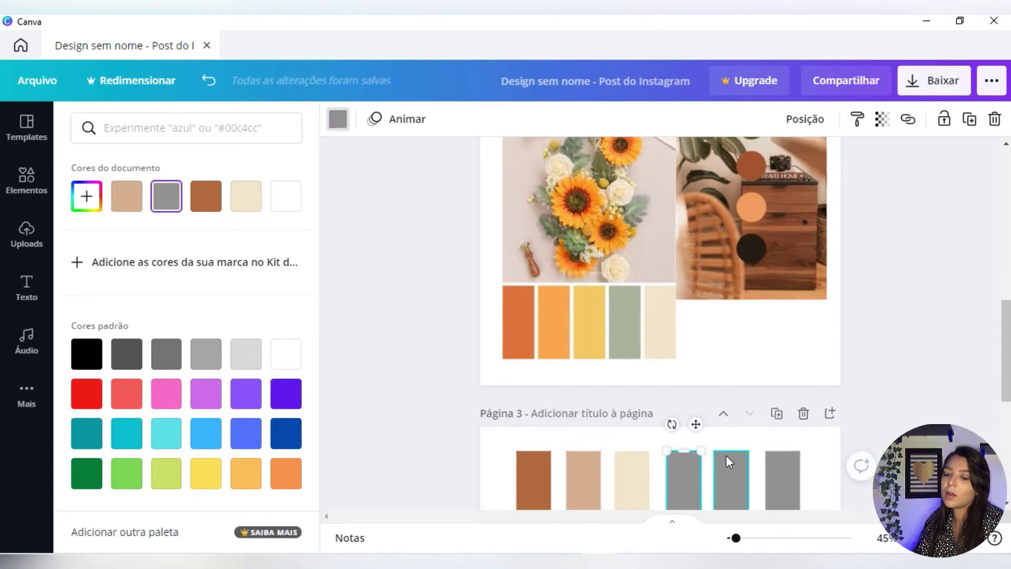
pyautogui.click(345, 124)
pyautogui.click(341, 120)
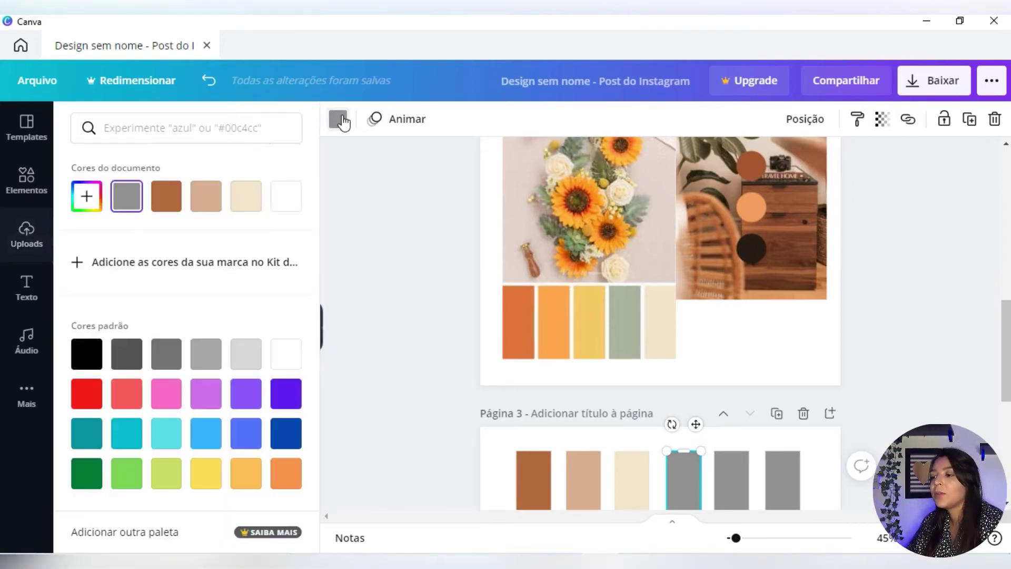
pyautogui.click(86, 200)
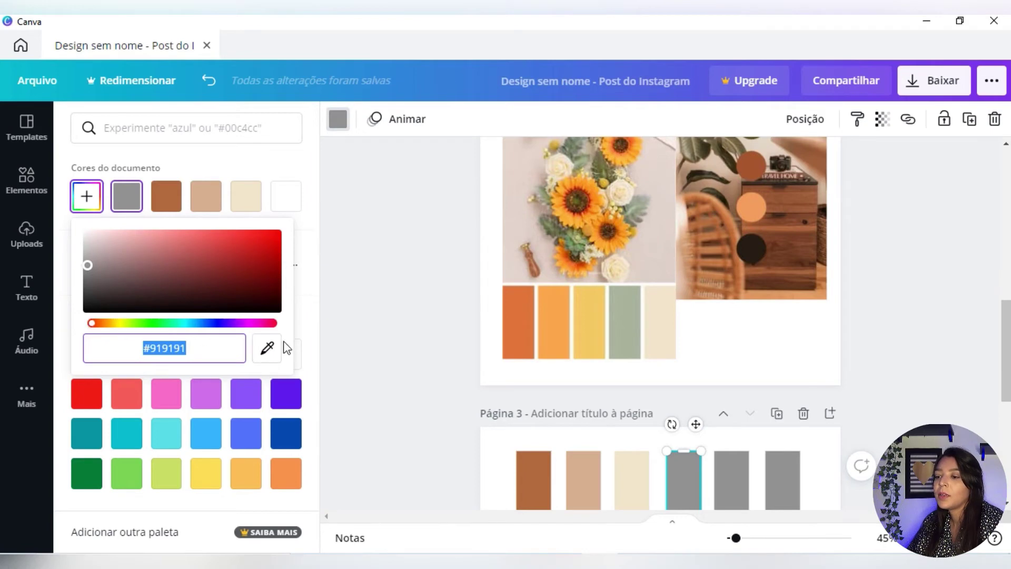
pyautogui.click(268, 349)
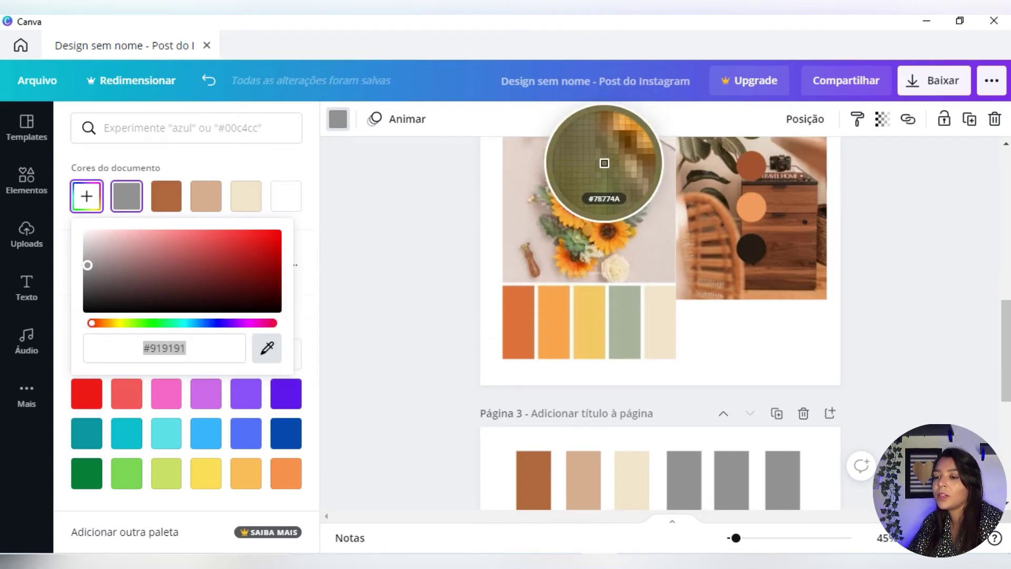
pyautogui.click(605, 164)
# - Copy the pink floral palette image from page 1 onto page 3 and place it over the first three bars
pyautogui.moveTo(1003, 313); pyautogui.dragTo(1000, 214)
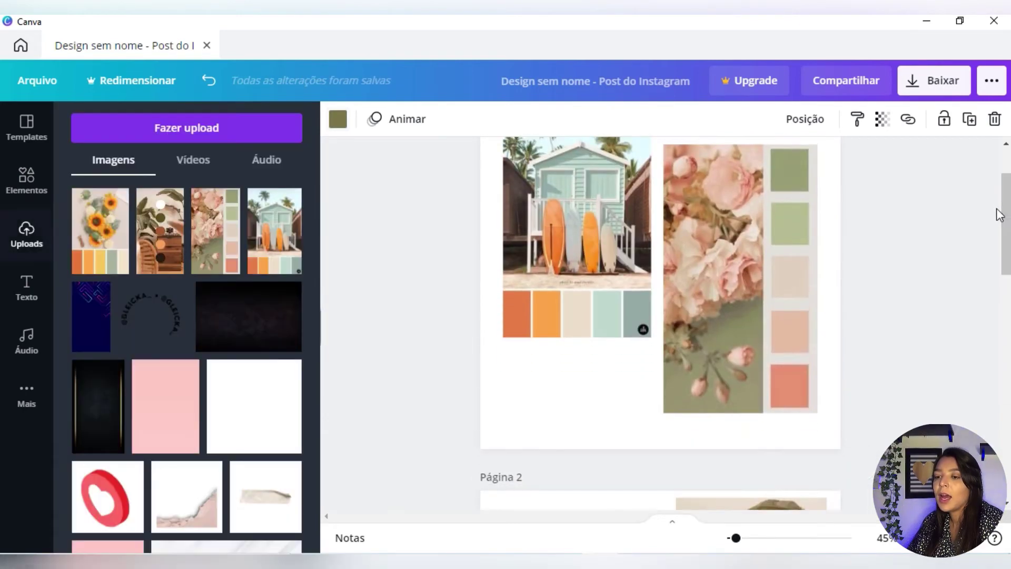
pyautogui.click(780, 247)
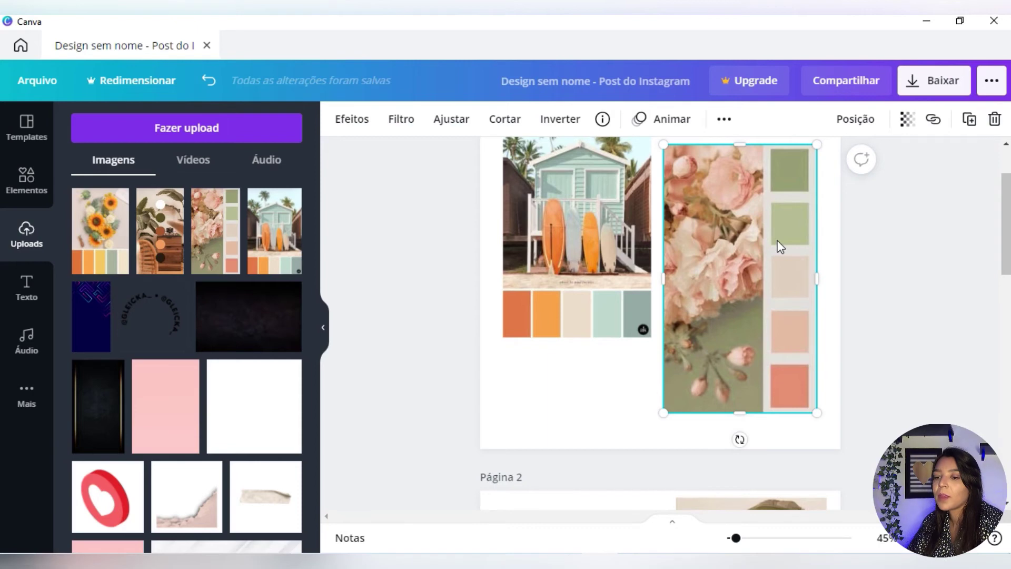
pyautogui.scroll(-10, 717, 232)
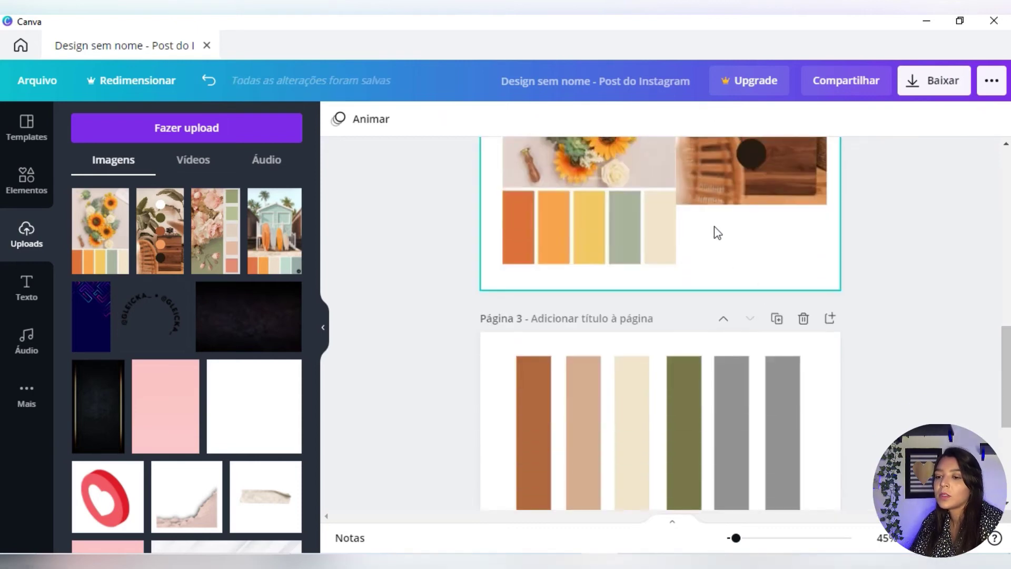
pyautogui.hotkey('ctrl', 'v')
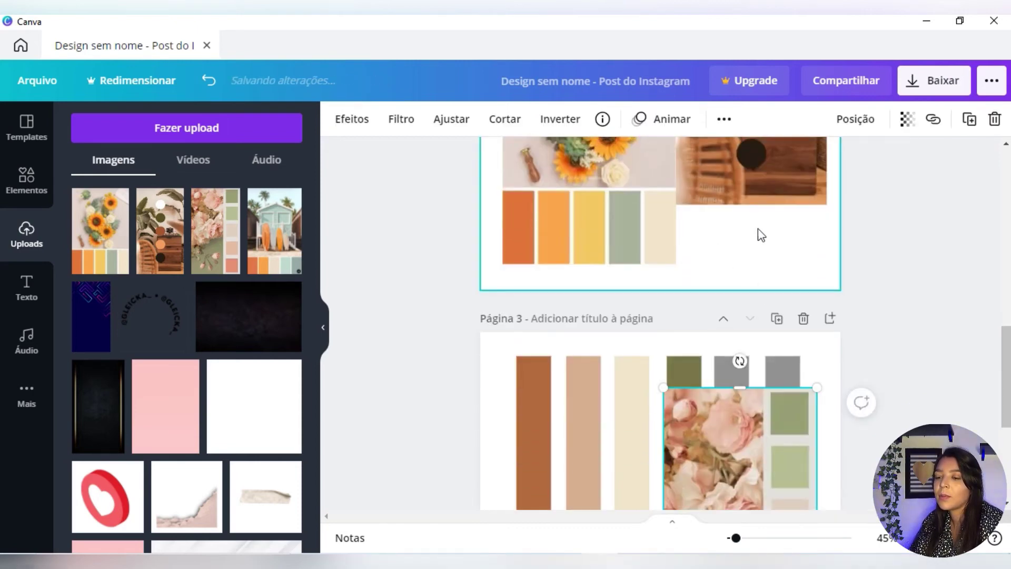
pyautogui.moveTo(732, 428); pyautogui.dragTo(569, 295)
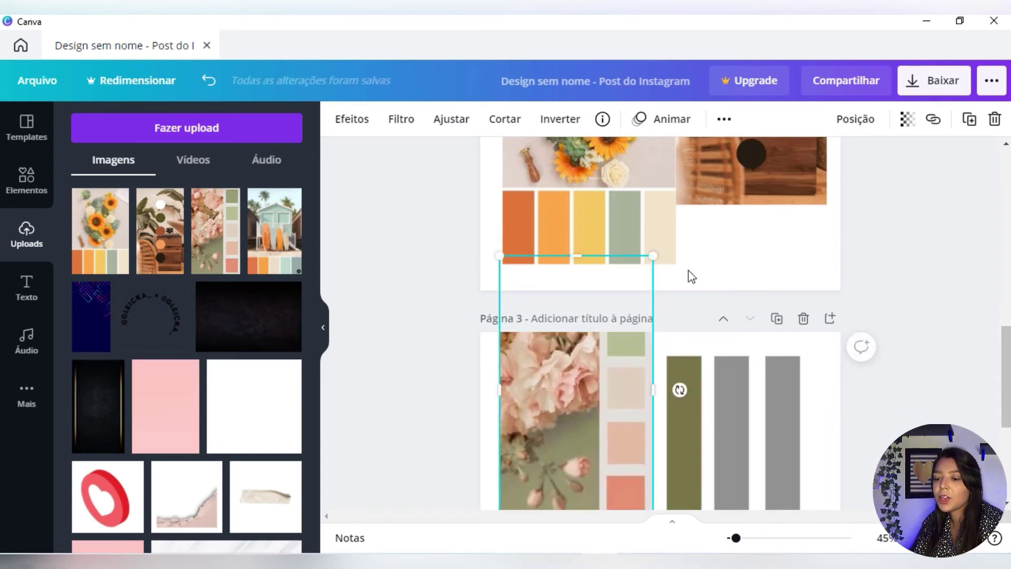
# - Fill the fifth bar with the floral palette's light green swatch after trying #8B9066 from its background, and delete the floral image copy
pyautogui.click(726, 431)
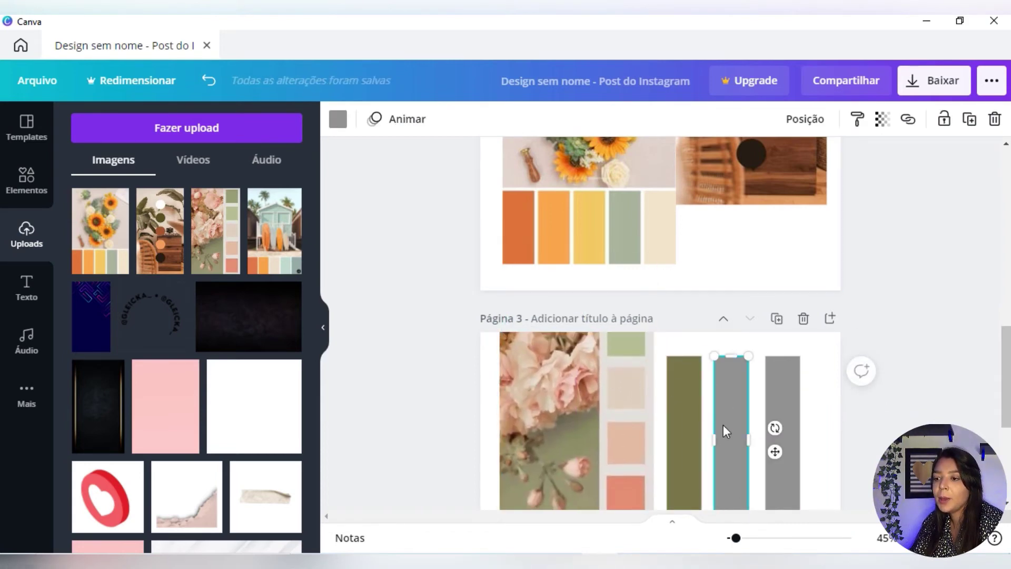
pyautogui.click(337, 118)
pyautogui.click(91, 194)
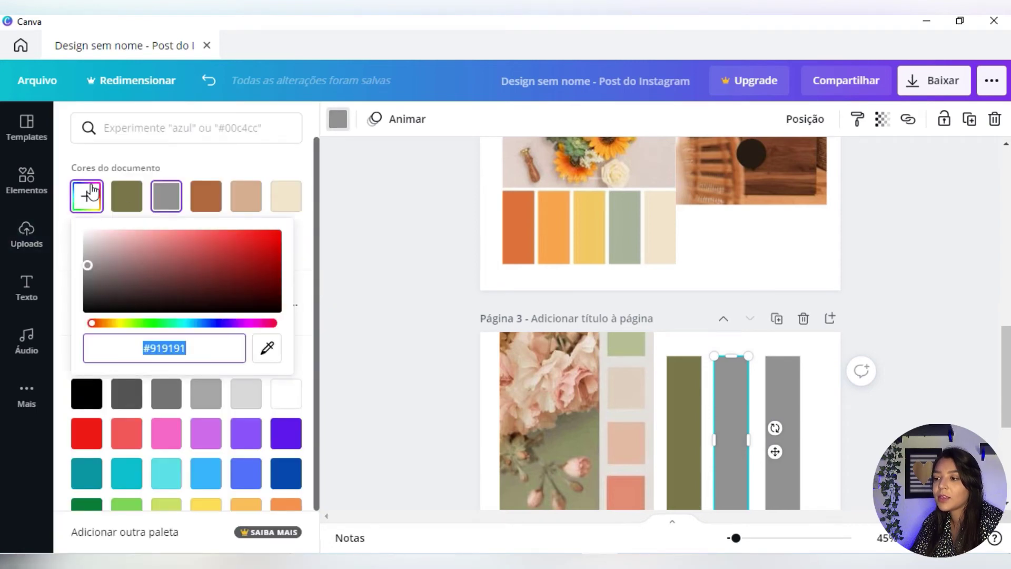
pyautogui.click(267, 348)
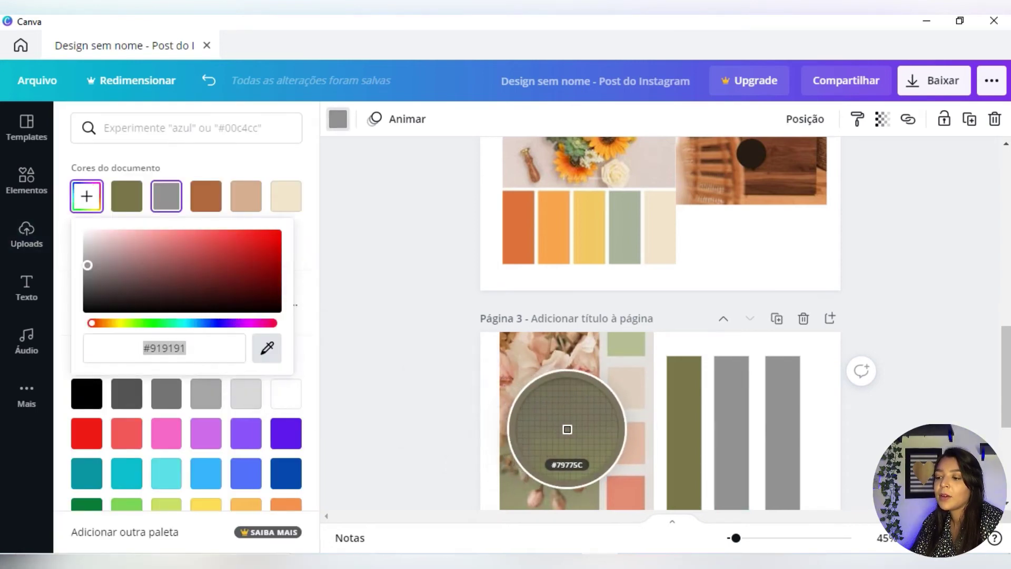
pyautogui.click(582, 442)
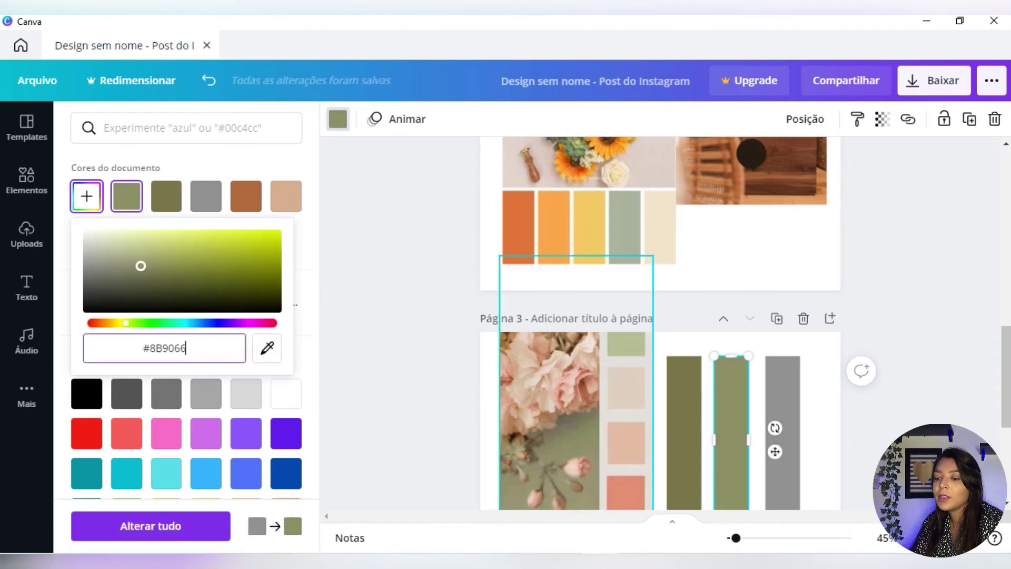
pyautogui.click(273, 352)
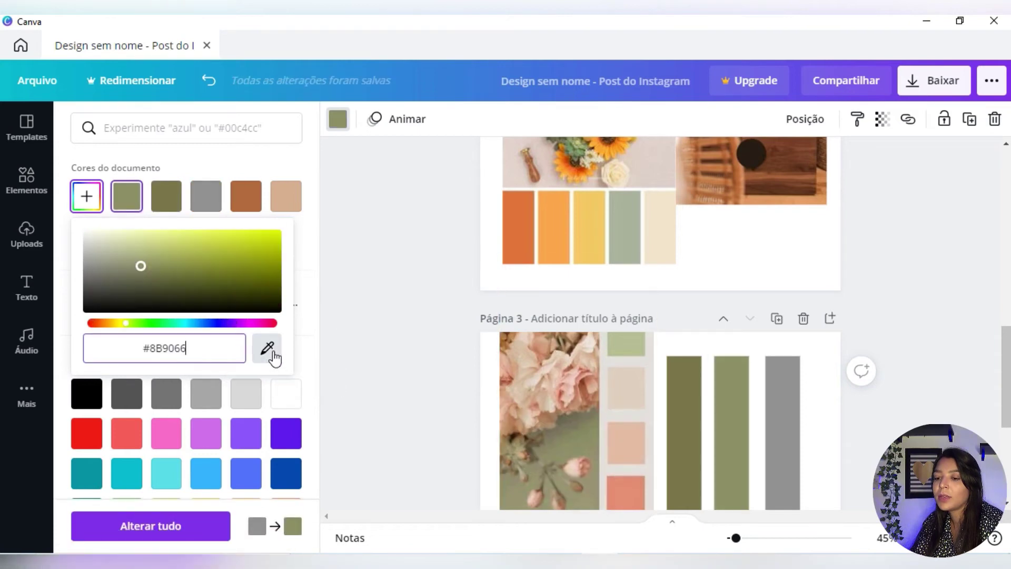
pyautogui.click(629, 339)
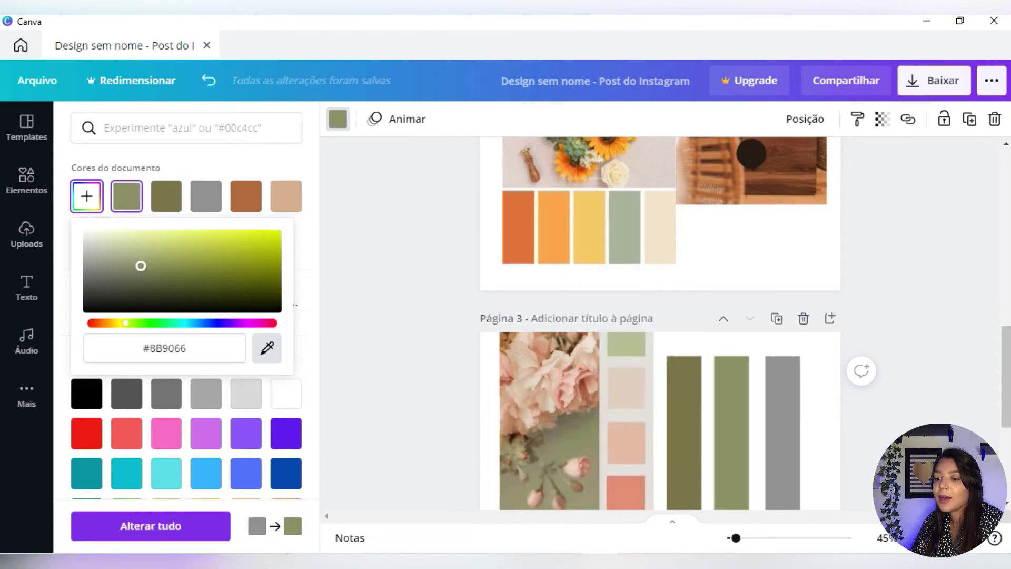
pyautogui.click(553, 440)
pyautogui.press('Delete')
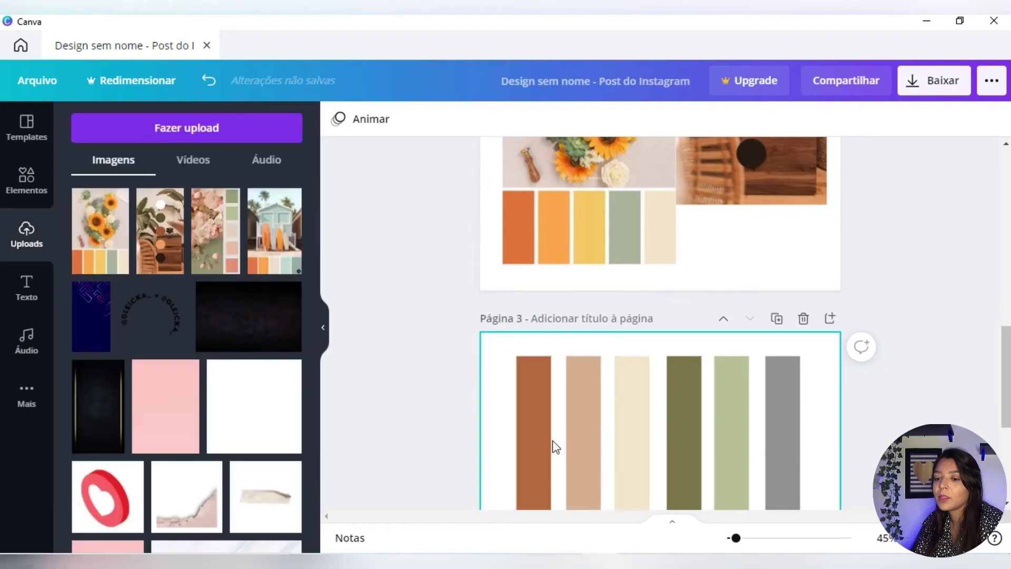
# - Copy the beach hut palette image from page 1 and paste it onto page 3
pyautogui.scroll(10, 875, 406)
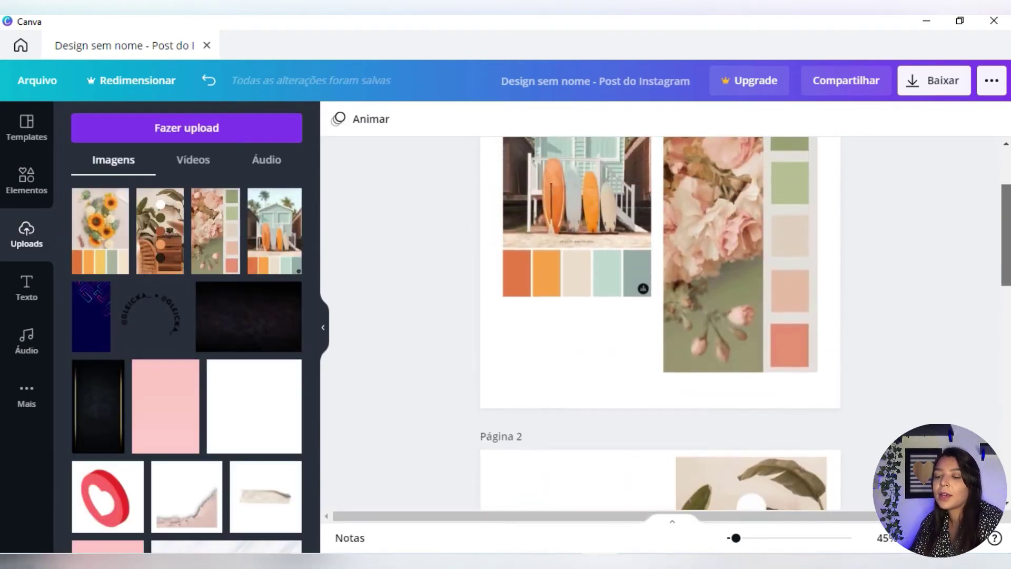
pyautogui.scroll(-1, 606, 316)
pyautogui.click(607, 294)
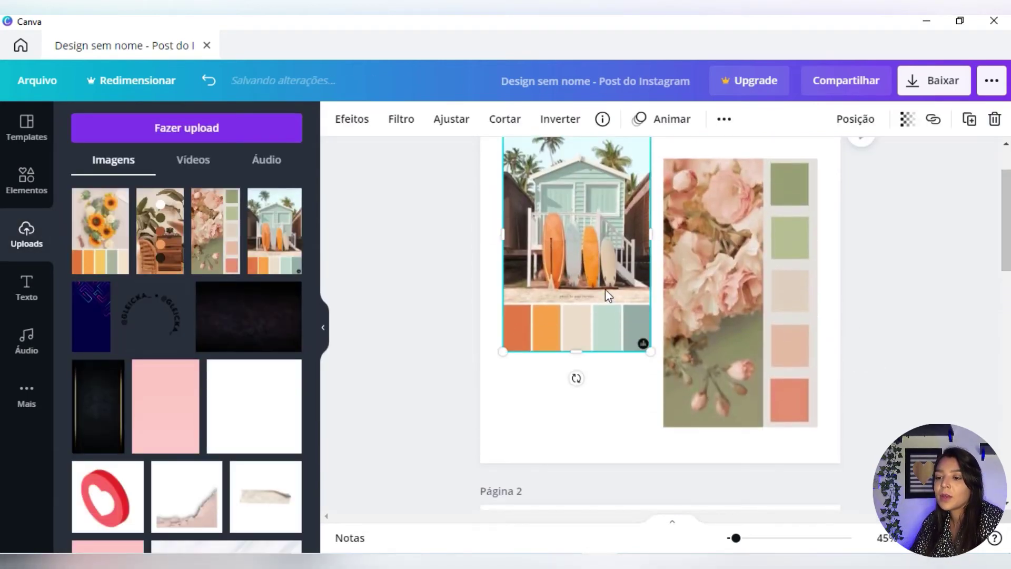
pyautogui.scroll(-12, 764, 404)
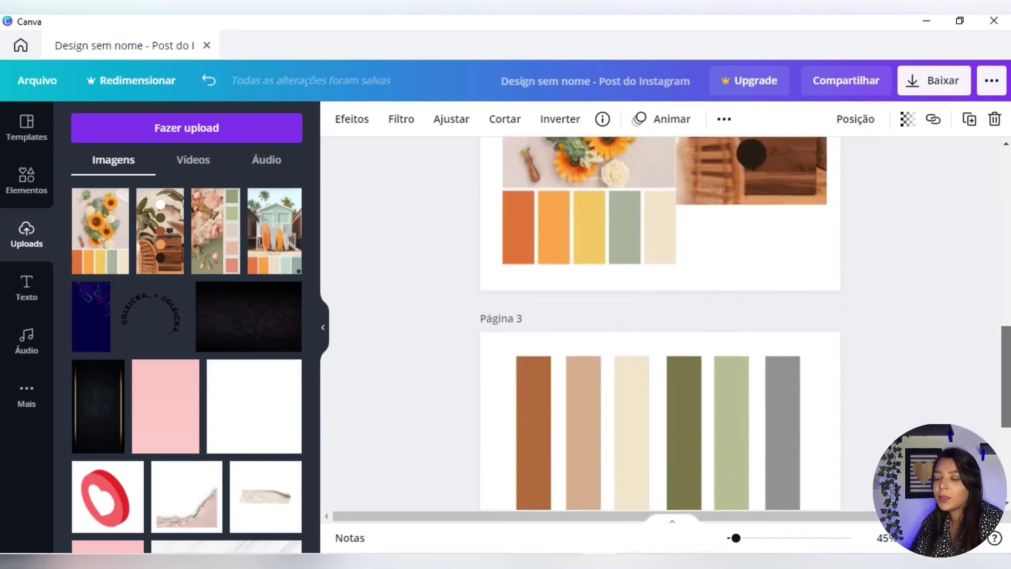
pyautogui.click(764, 403)
pyautogui.hotkey('ctrl', 'v')
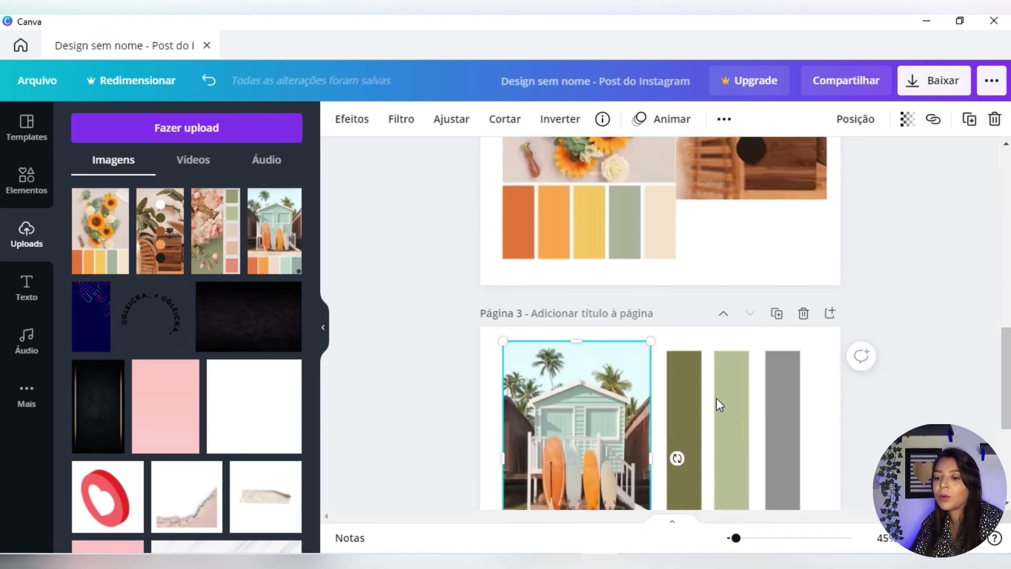
# - Fill the last grey bar with a light mint green sampled from the beach hut image
pyautogui.click(778, 402)
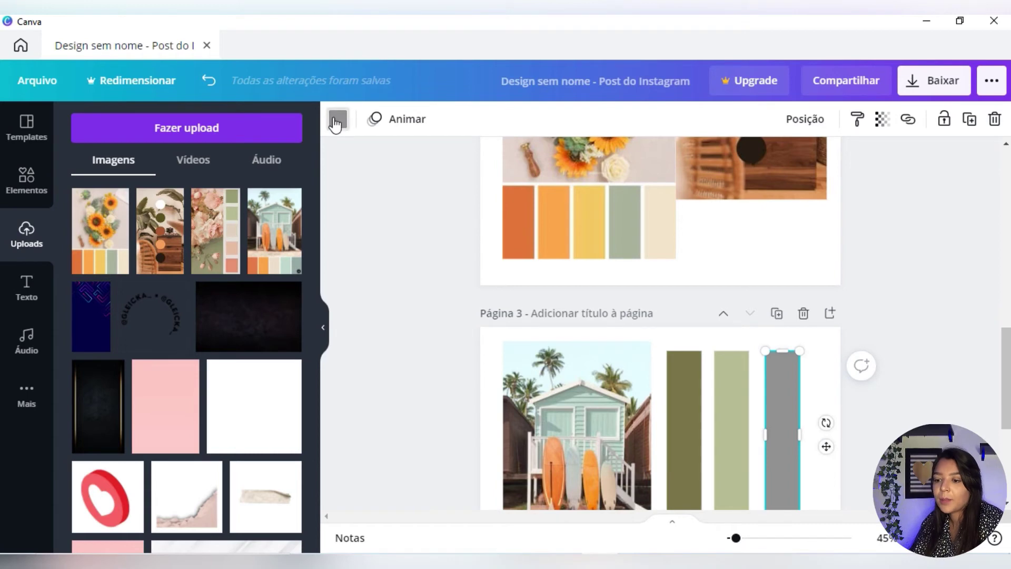
pyautogui.click(337, 120)
pyautogui.click(90, 198)
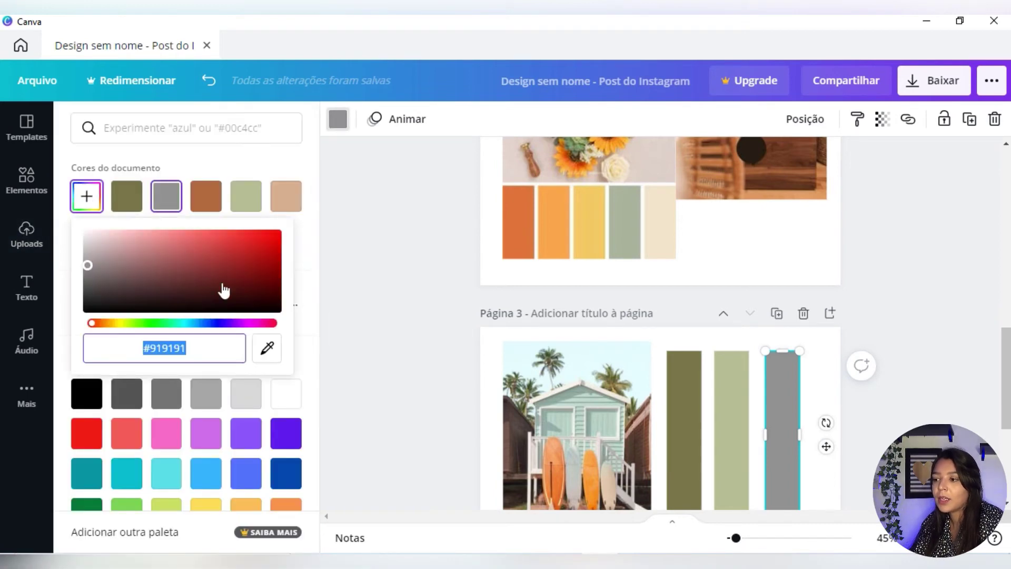
pyautogui.click(269, 358)
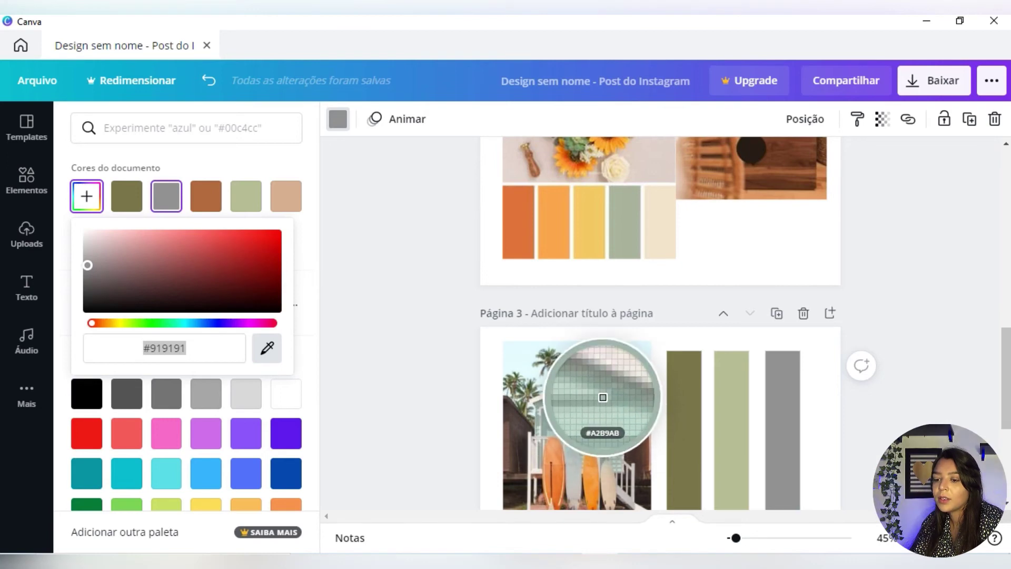
pyautogui.click(603, 401)
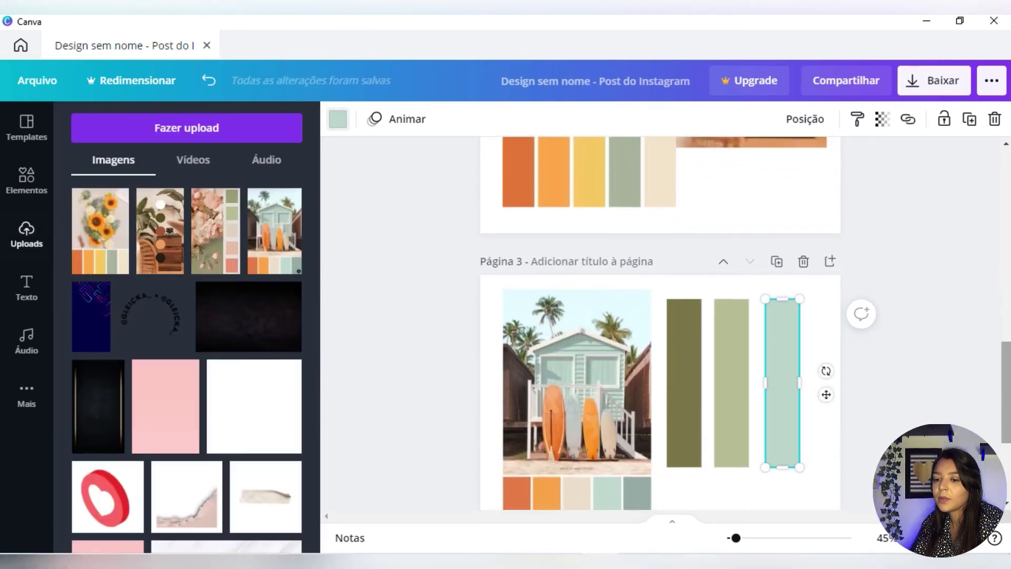
pyautogui.press('Escape')
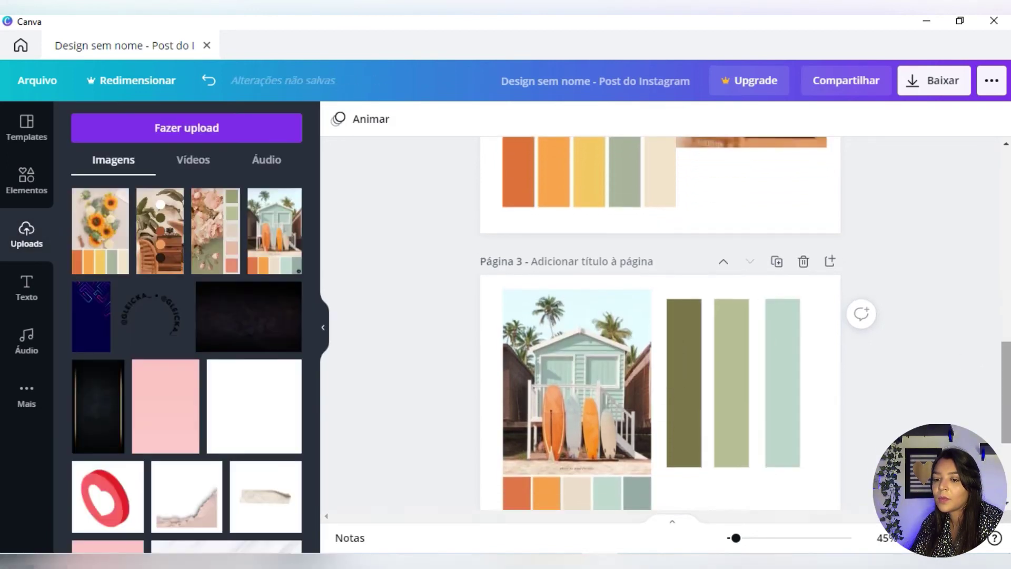
# - Delete the copy of the beach hut image from page 3
pyautogui.scroll(-1, 650, 381)
pyautogui.click(644, 377)
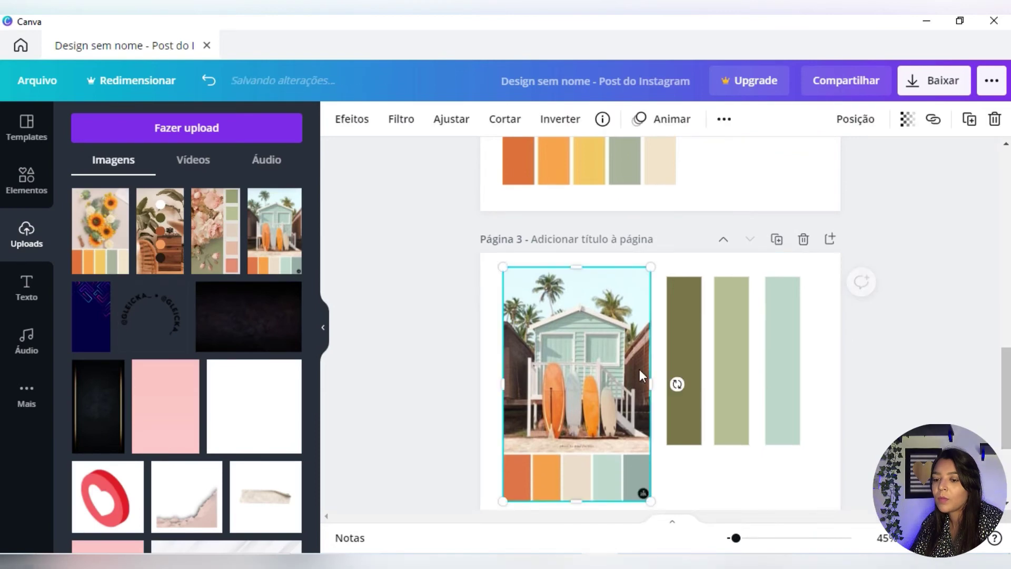
pyautogui.press('Delete')
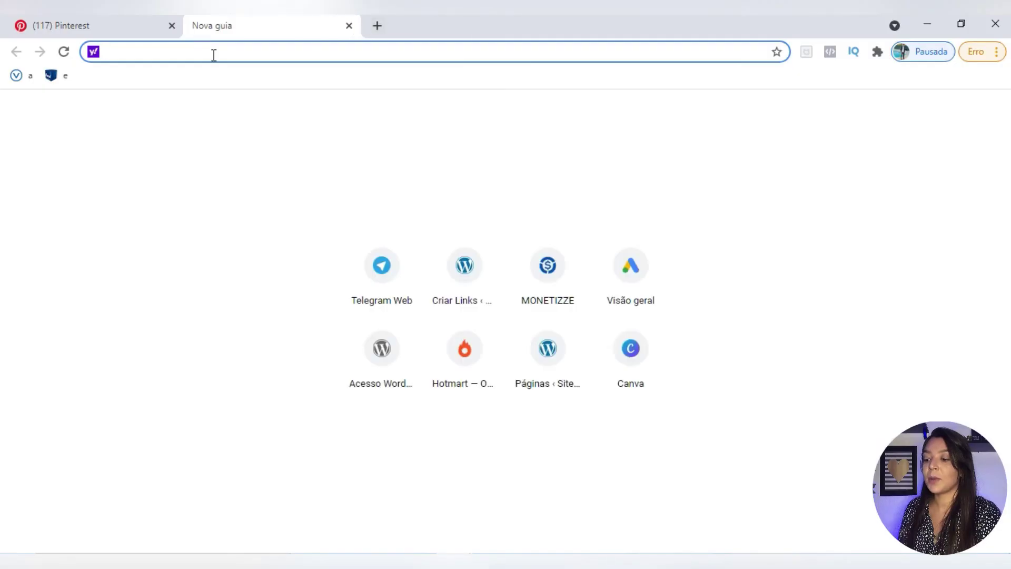
# - Open Canva in the web browser, go to the recommended home page and open the Instagram post design from there
pyautogui.click(640, 356)
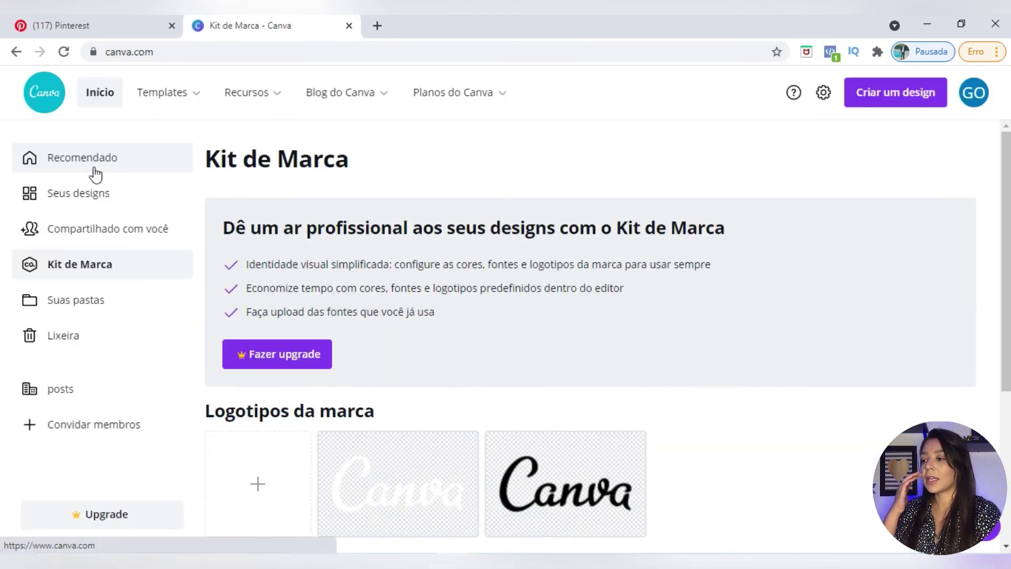
pyautogui.click(94, 174)
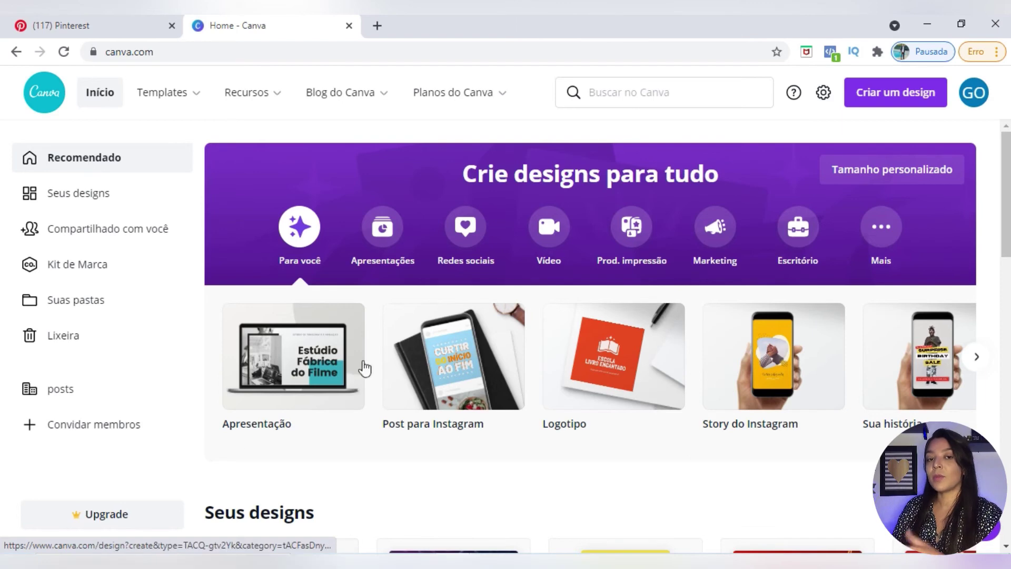
pyautogui.click(527, 316)
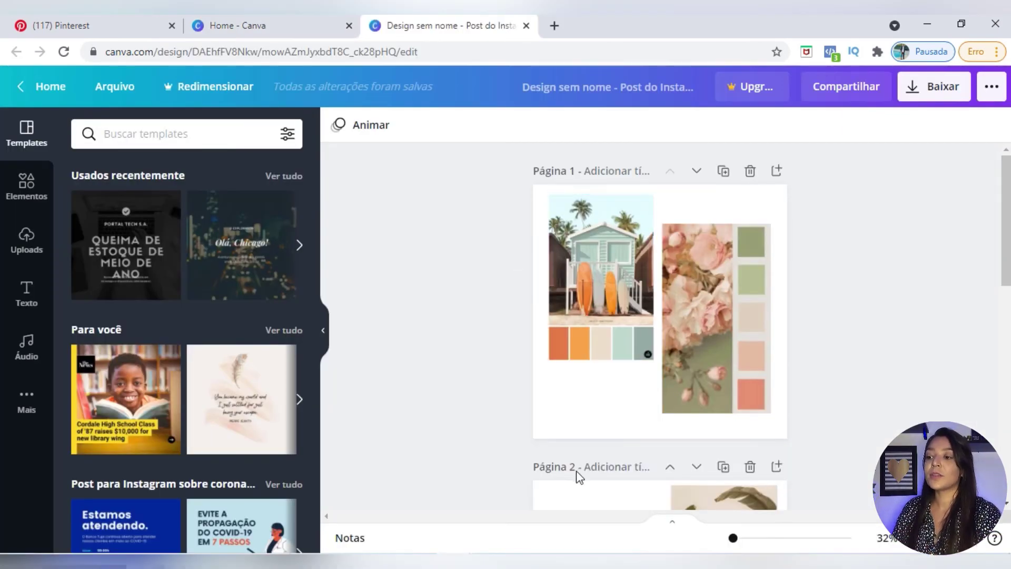
# - Examine the document and photo colours for page 1's background and open the custom colour picker to check whether it offers an eyedropper
pyautogui.click(599, 414)
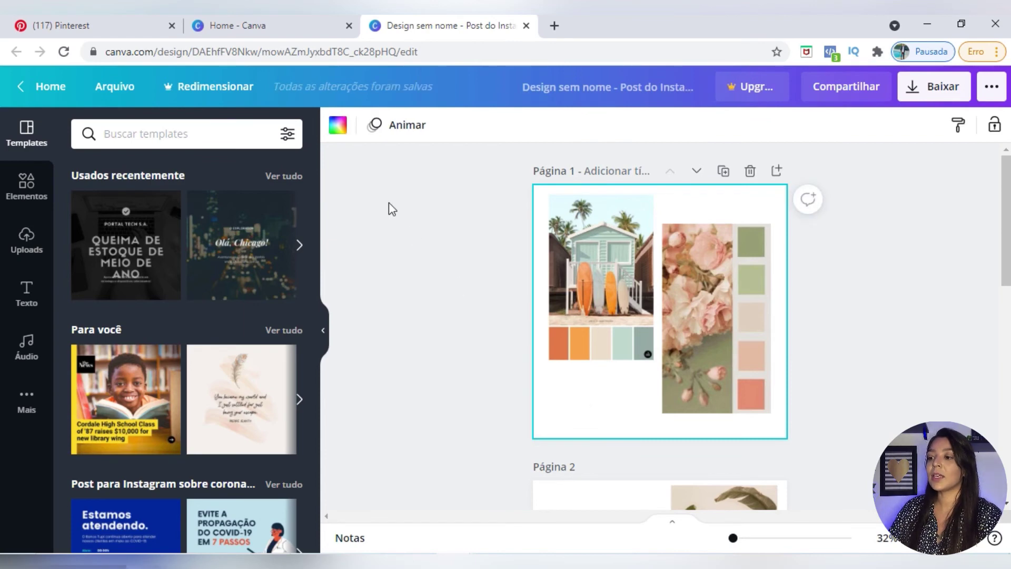
pyautogui.click(337, 125)
pyautogui.scroll(-1, 315, 229)
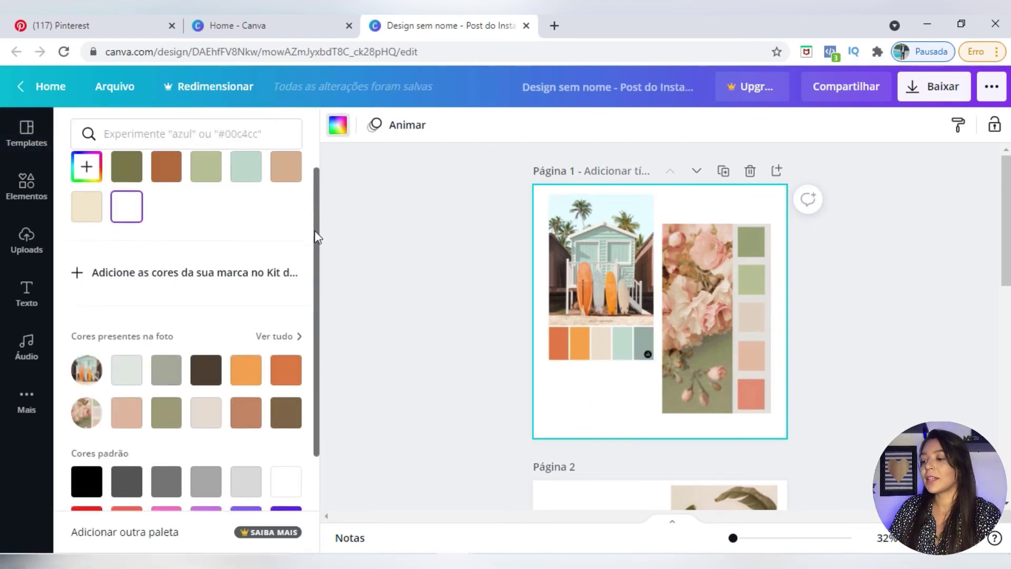
pyautogui.moveTo(315, 230); pyautogui.dragTo(311, 266)
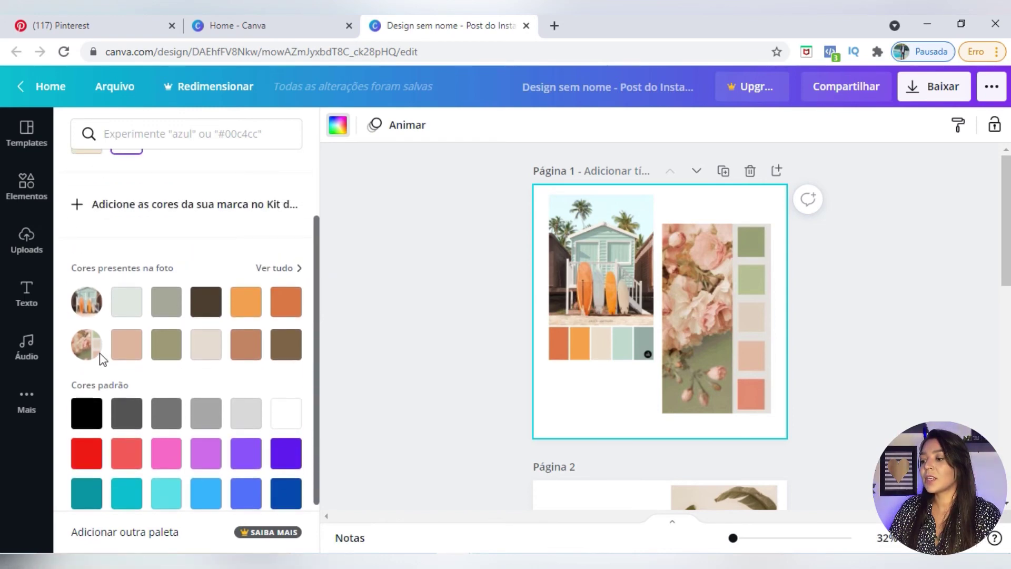
pyautogui.moveTo(316, 359); pyautogui.dragTo(316, 334)
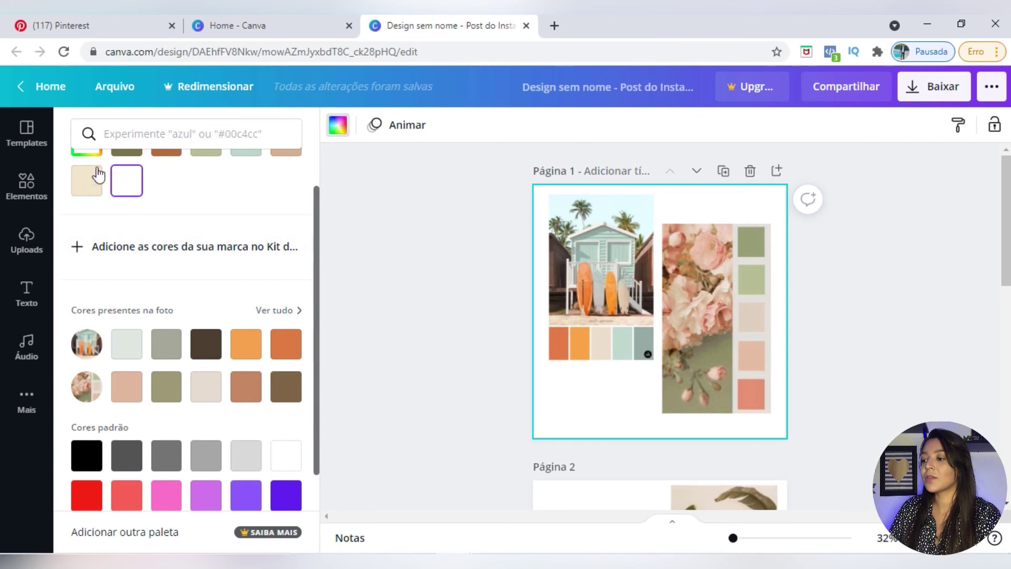
pyautogui.click(76, 152)
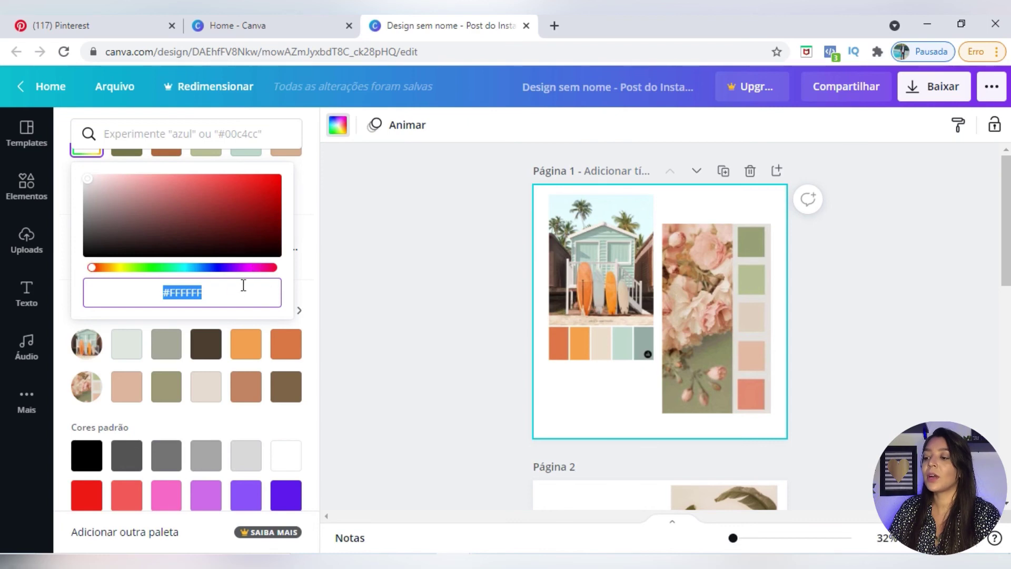
# - Try the olive green from the flower photo's colours as page 3's background and undo the change
pyautogui.click(362, 316)
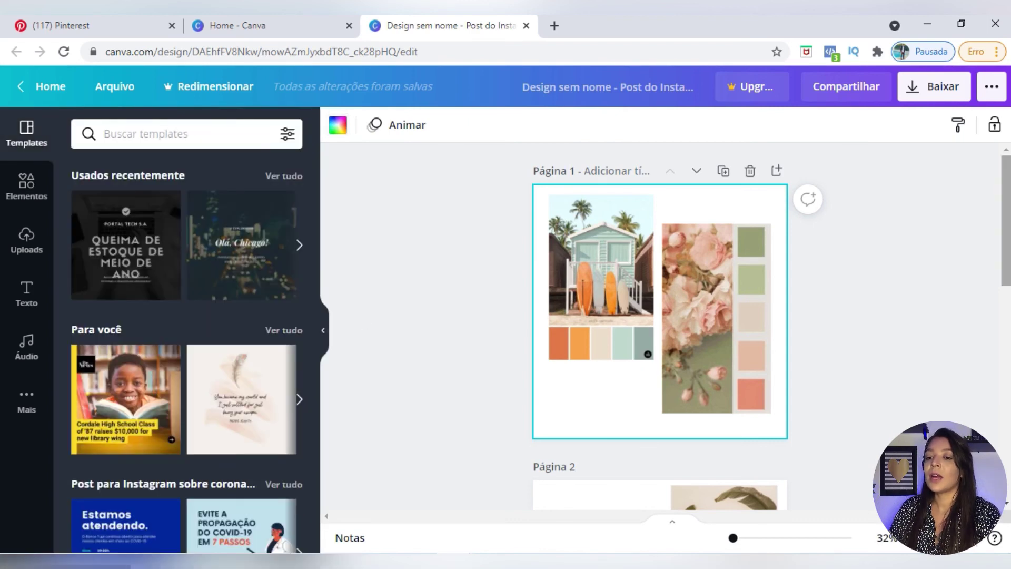
pyautogui.scroll(-8, 736, 331)
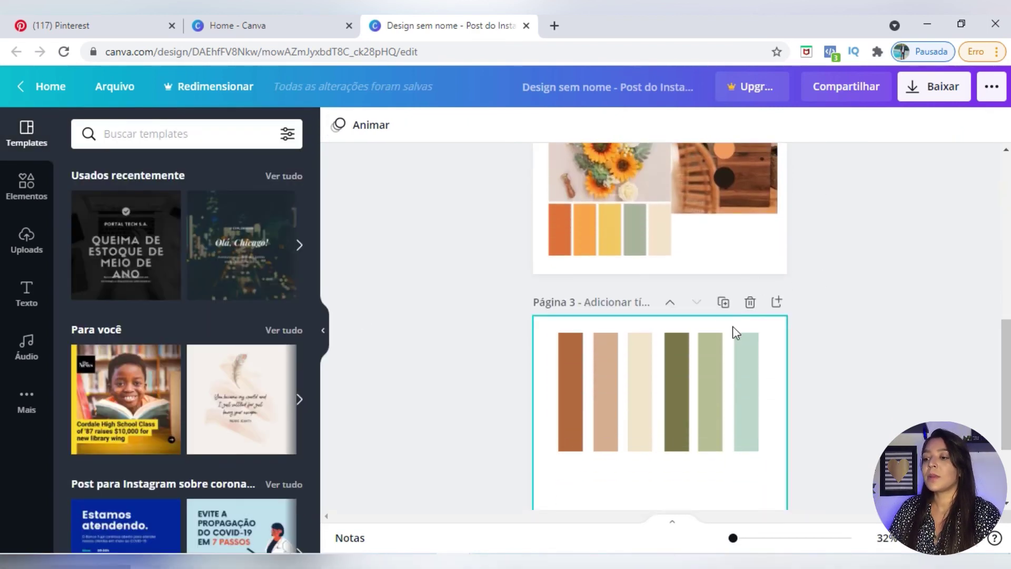
pyautogui.click(779, 361)
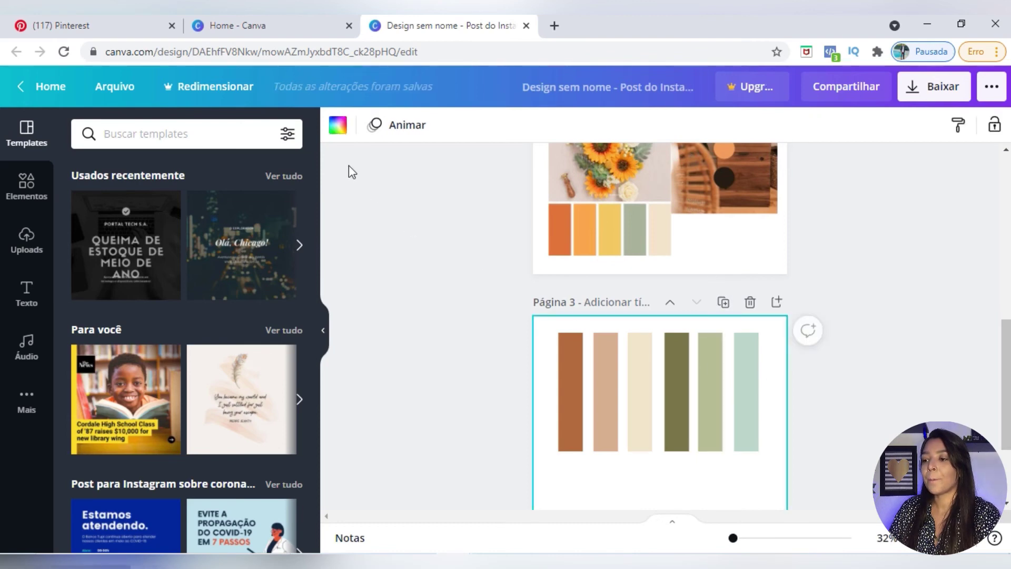
pyautogui.click(337, 126)
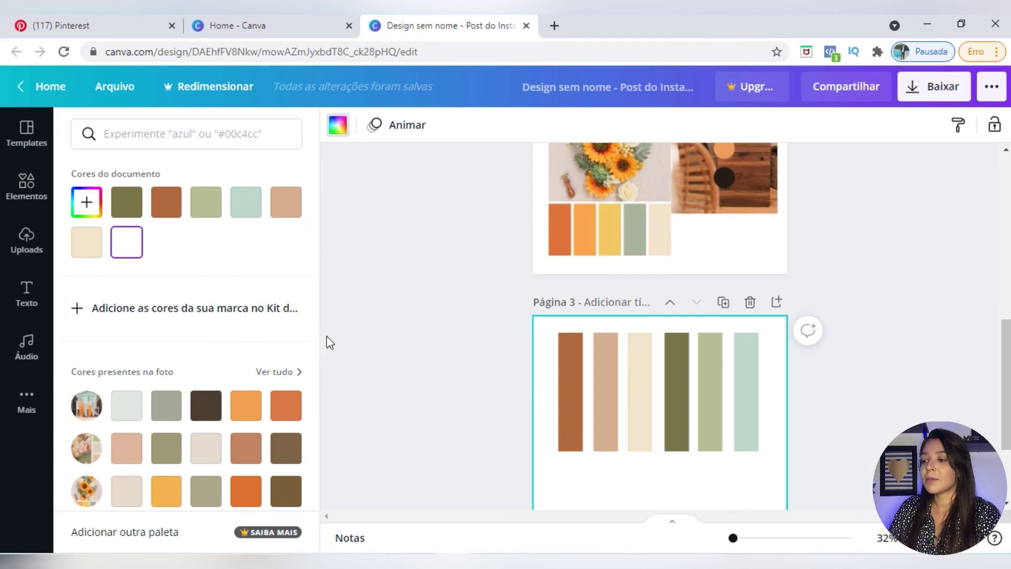
pyautogui.scroll(-2, 316, 355)
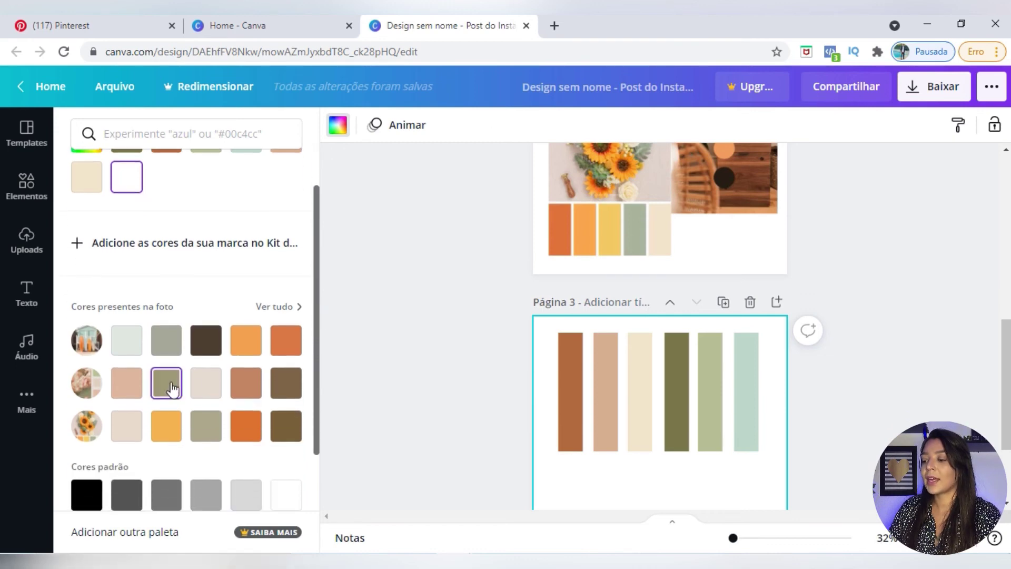
pyautogui.click(166, 384)
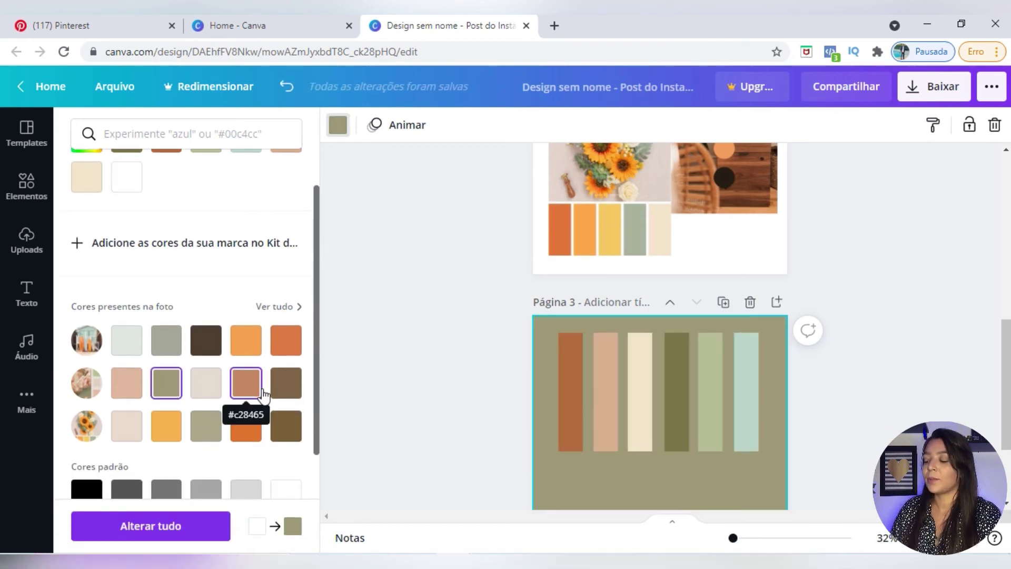
pyautogui.hotkey('ctrl', 'z')
# - Try the flower and sunflower photo colours on page 3's fifth bar, settling on the brown from the flower photo
pyautogui.click(717, 421)
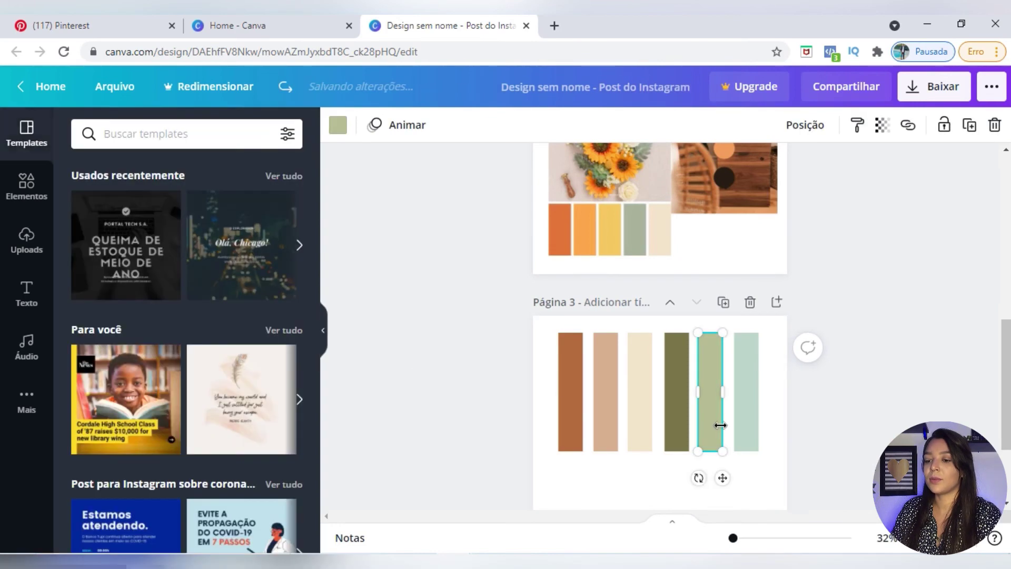
pyautogui.click(338, 127)
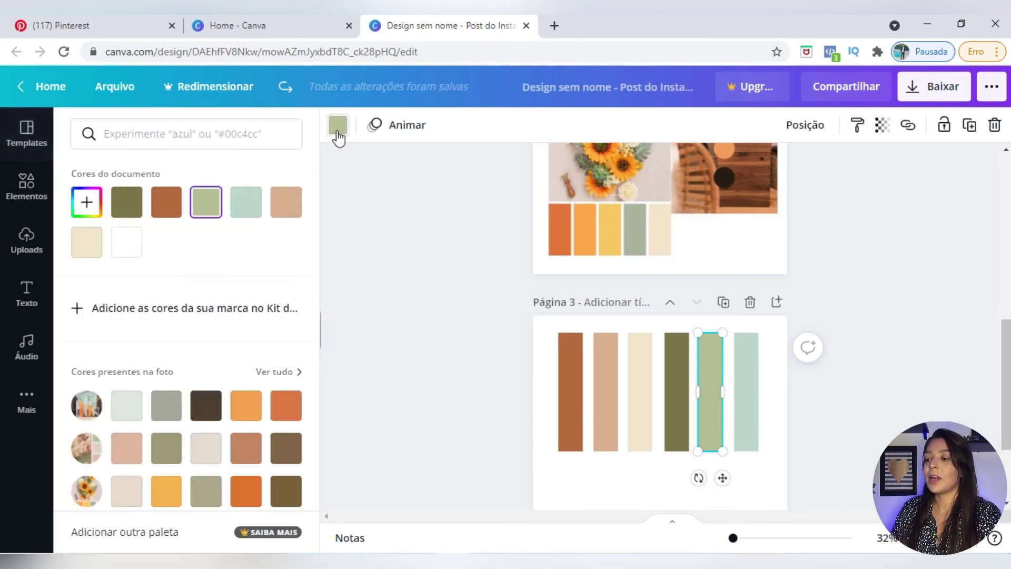
pyautogui.click(279, 449)
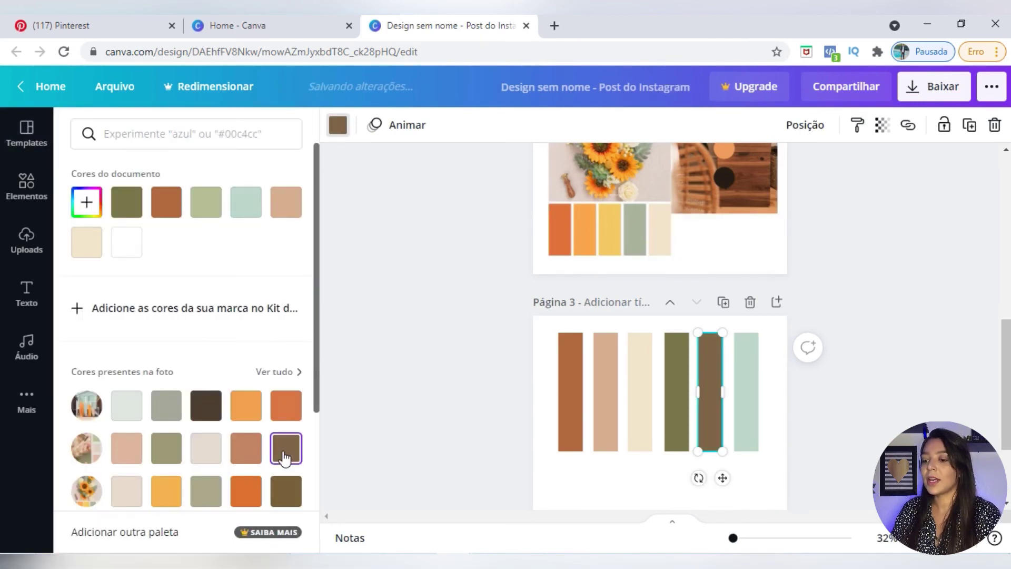
pyautogui.click(246, 449)
pyautogui.click(208, 451)
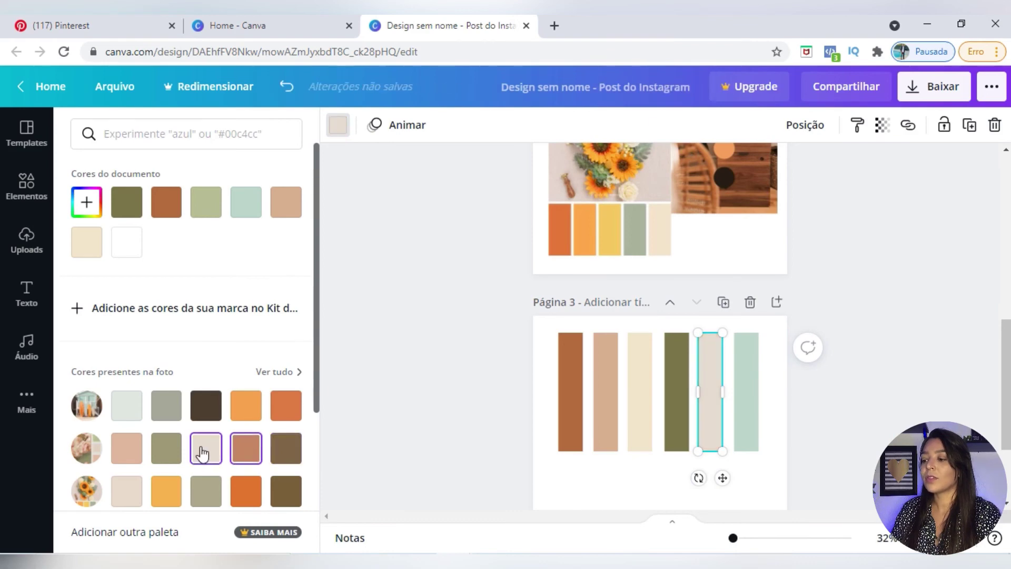
pyautogui.click(167, 451)
pyautogui.click(128, 451)
pyautogui.click(127, 489)
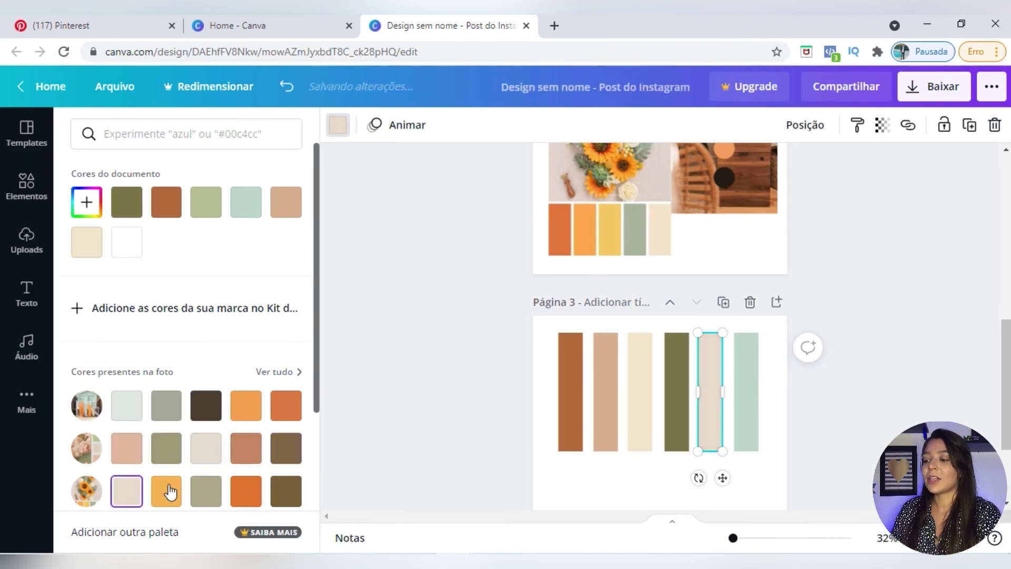
pyautogui.click(165, 491)
pyautogui.click(208, 493)
pyautogui.click(246, 491)
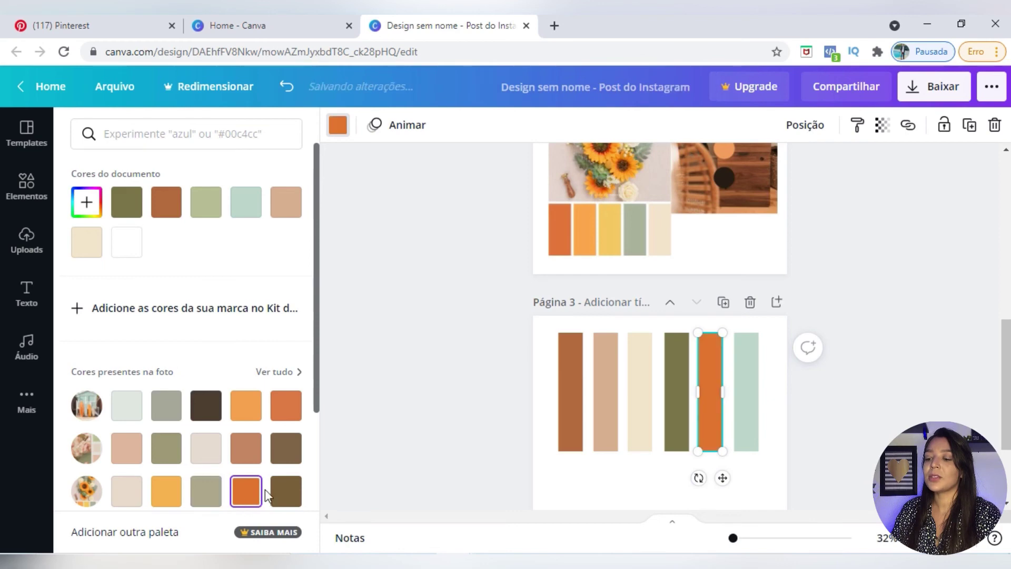
pyautogui.click(284, 495)
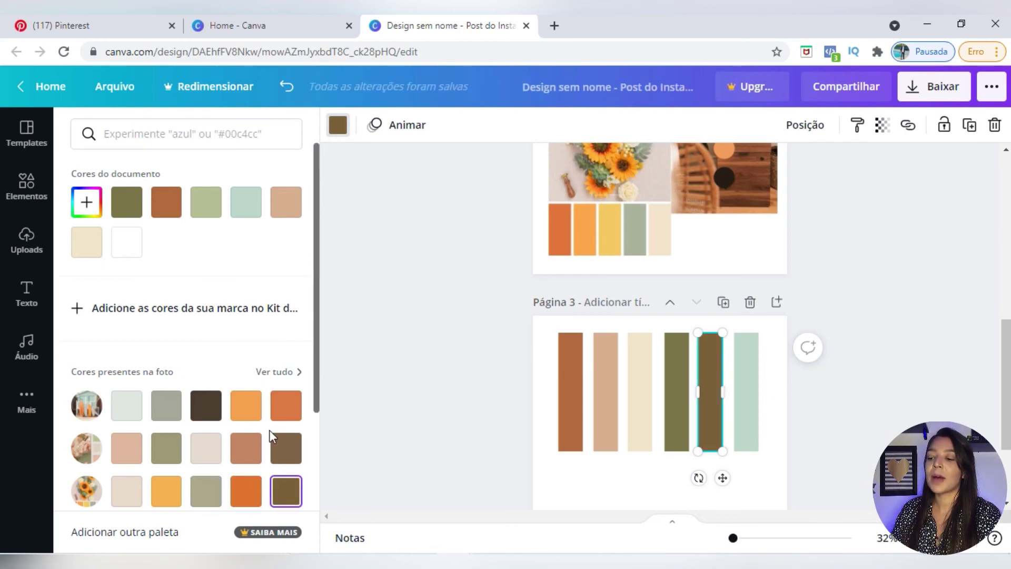
pyautogui.click(278, 444)
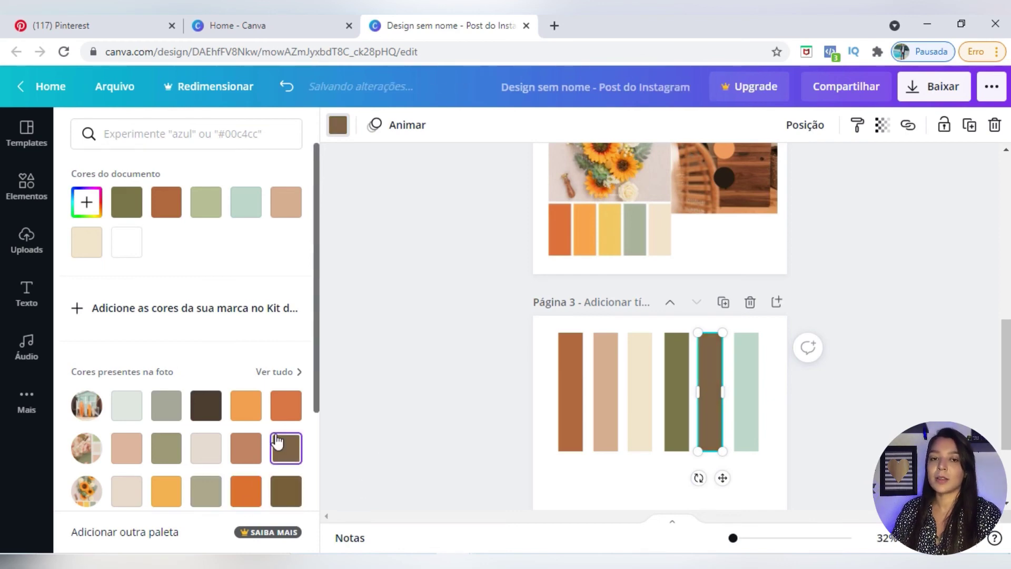
# - Download all three pages of the design as PNG
pyautogui.click(944, 91)
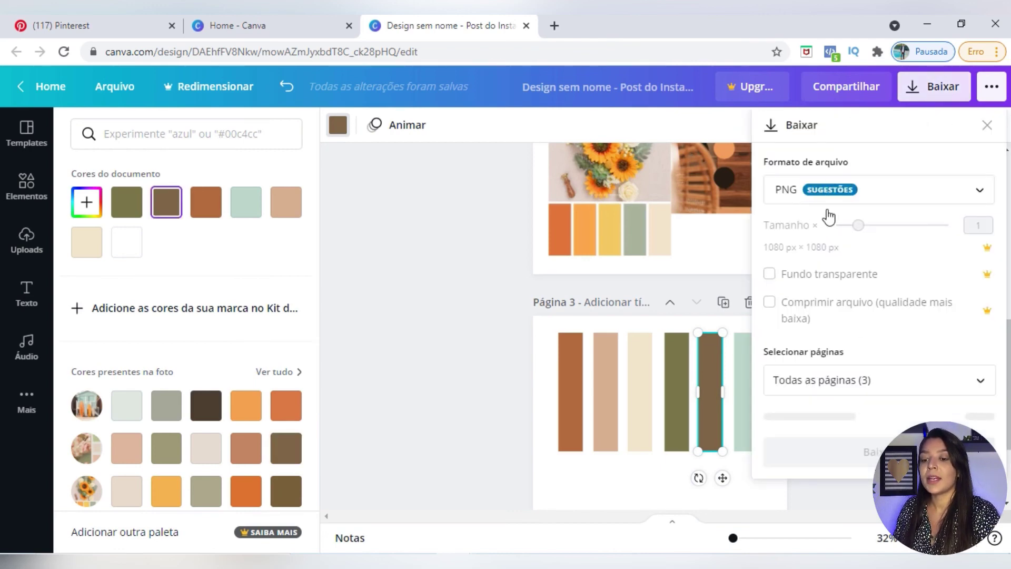
pyautogui.click(868, 469)
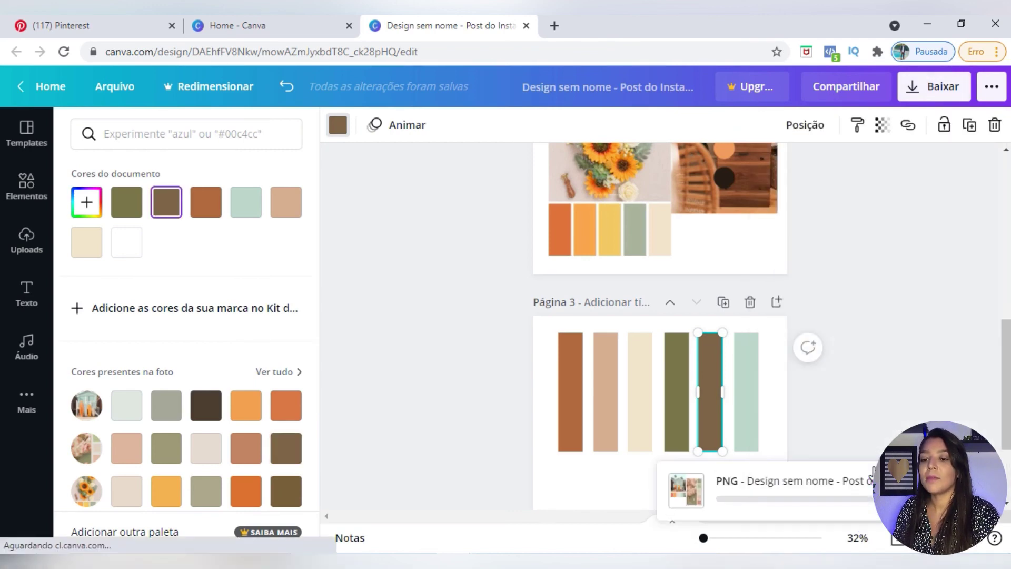